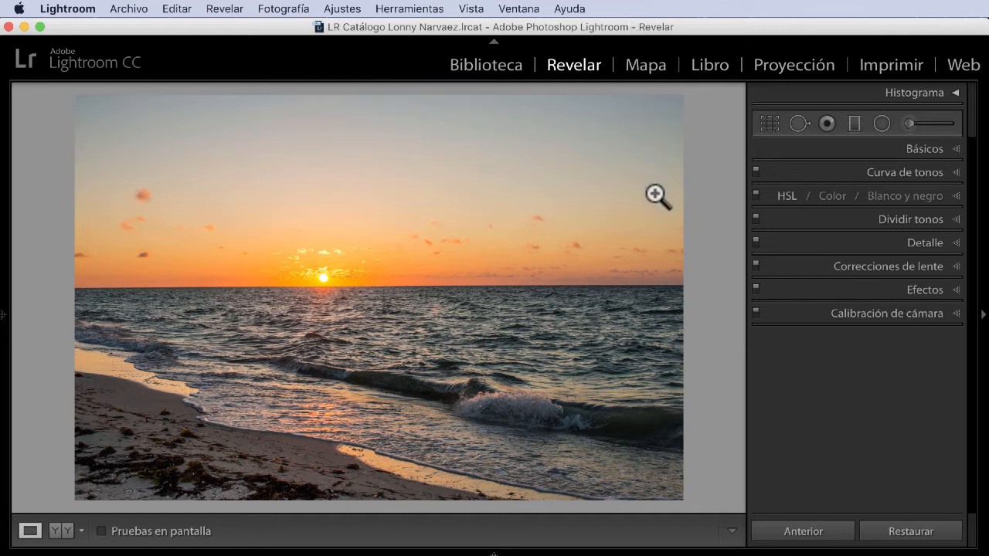
Step: Turn on the lens profile corrections for the sunset photo, comparing it with and without them, and show the lens profile settings
click(955, 266)
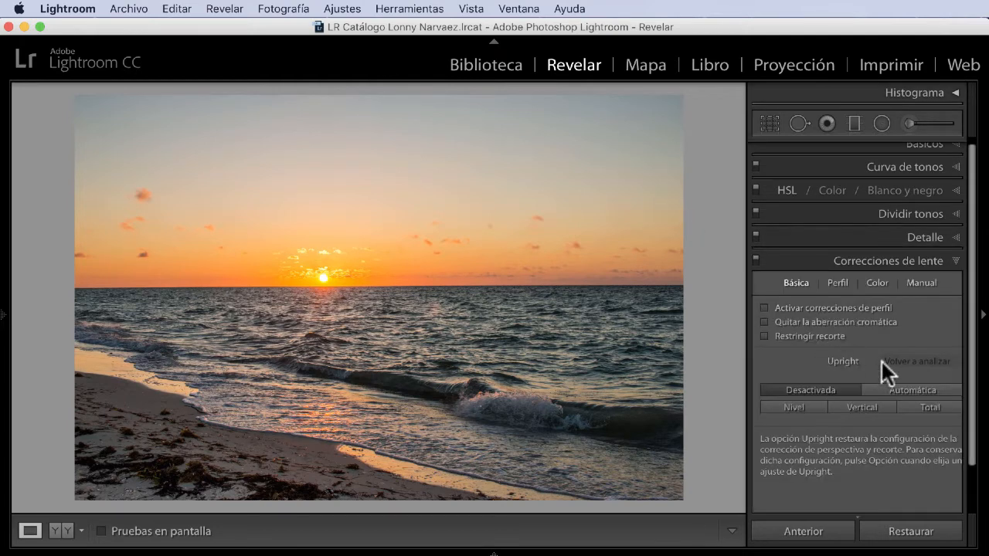
click(771, 306)
click(770, 306)
click(771, 306)
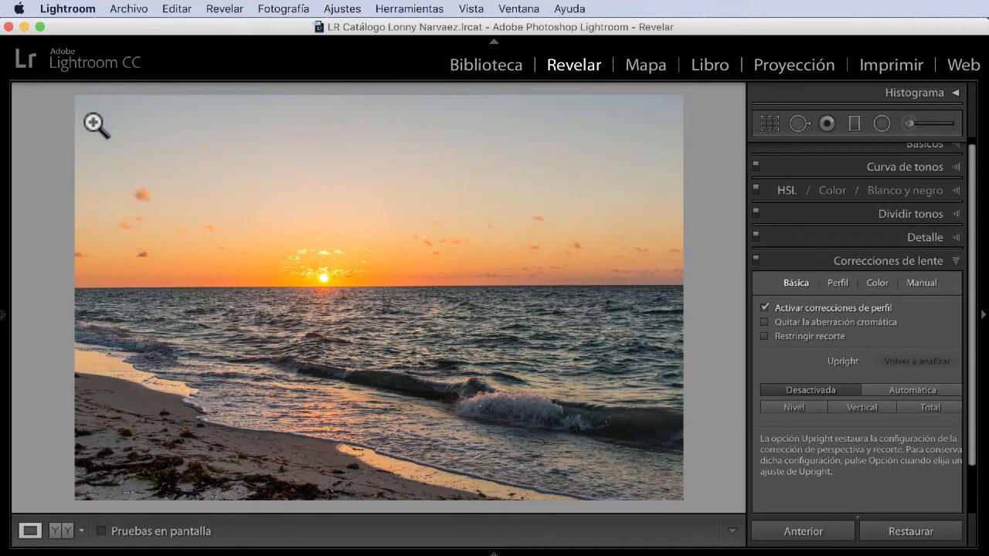
click(765, 307)
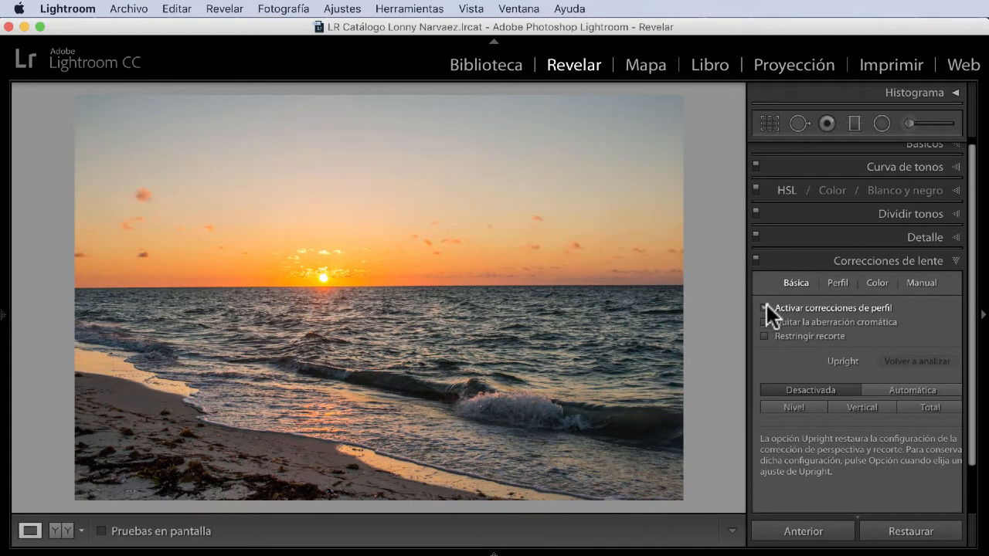
click(766, 306)
click(838, 283)
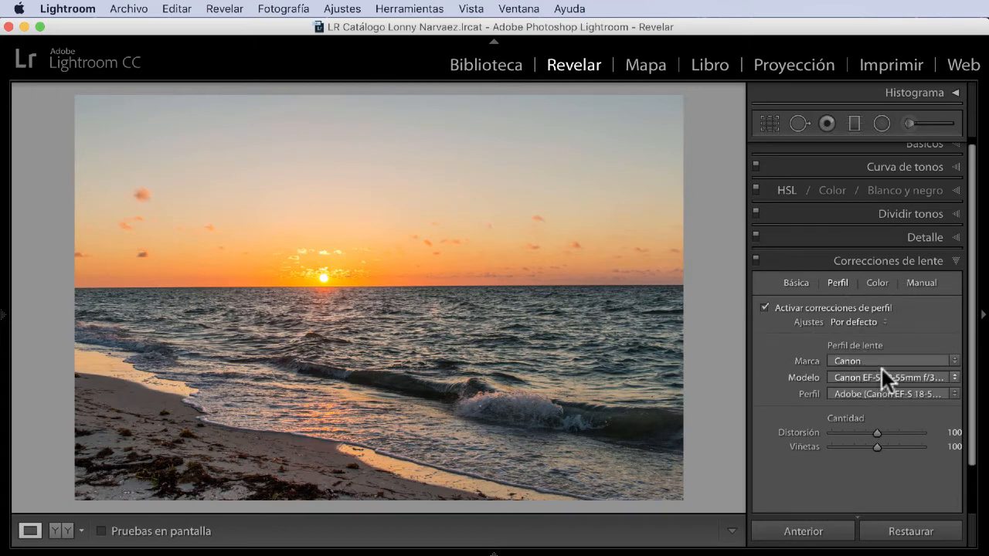
Step: Try a manual lens vignetting amount of +100, then set the amount to −100 with a midpoint of 95
click(922, 283)
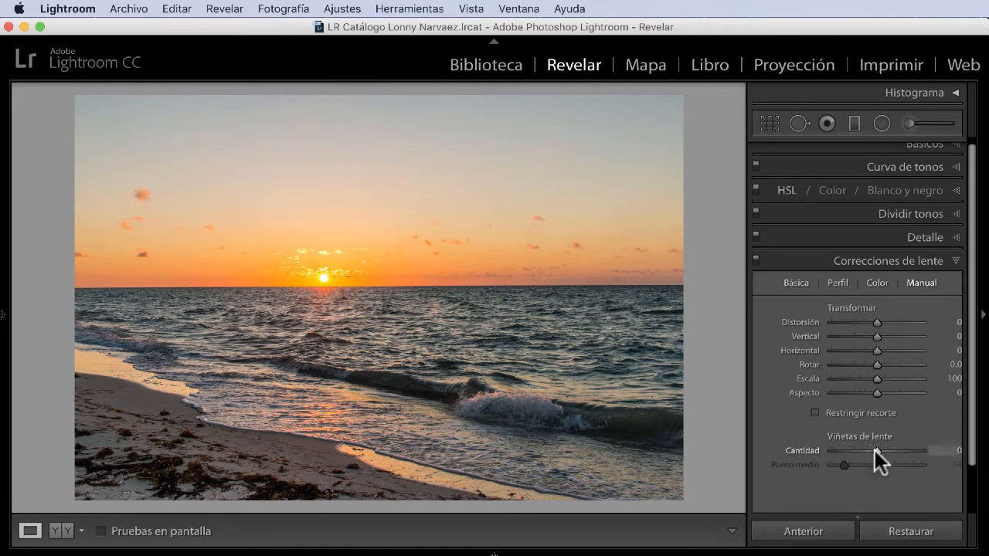
drag(875, 450, 922, 456)
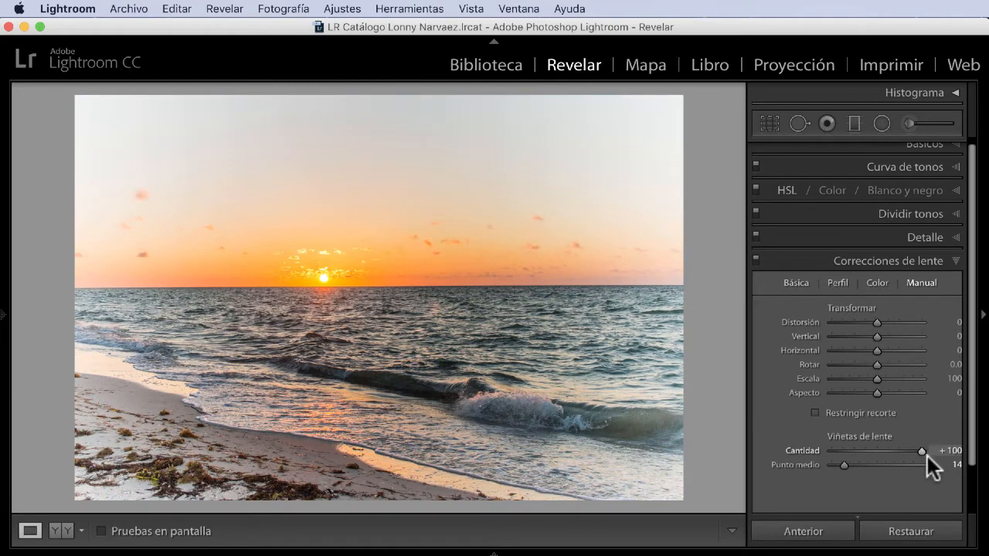
drag(928, 456, 822, 447)
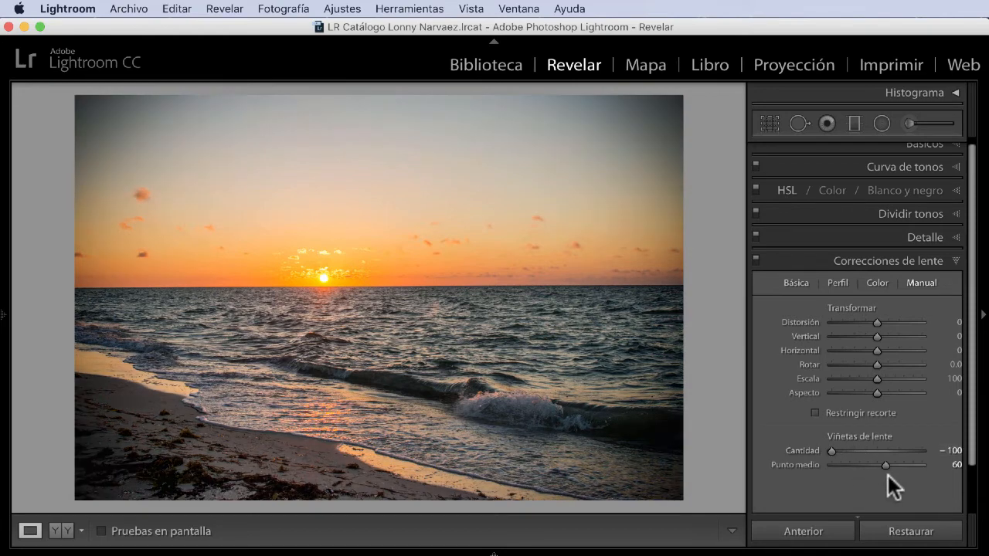
drag(890, 465, 922, 469)
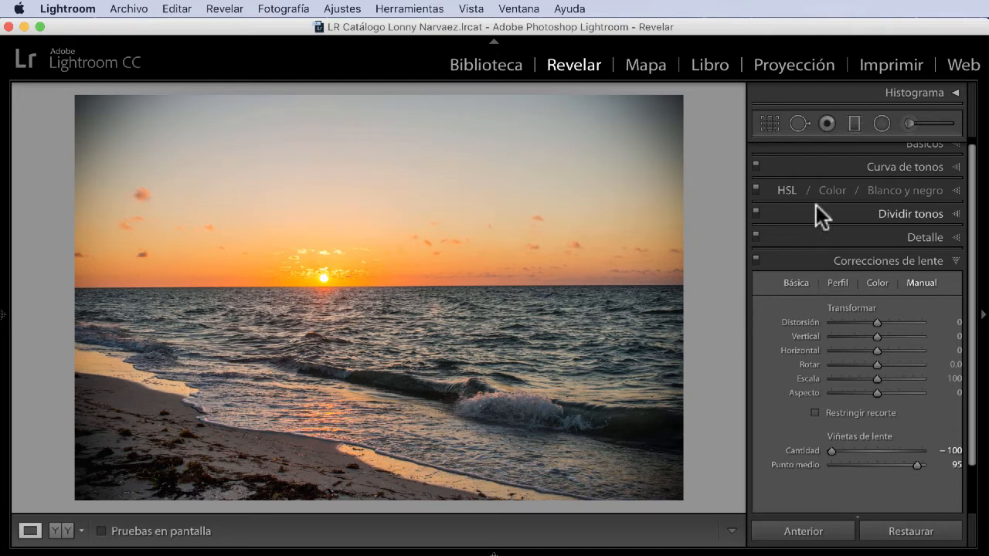
Step: Crop the sunset photo to a 1 x 1 aspect, keeping the part from its left edge with the sun and sand
click(773, 124)
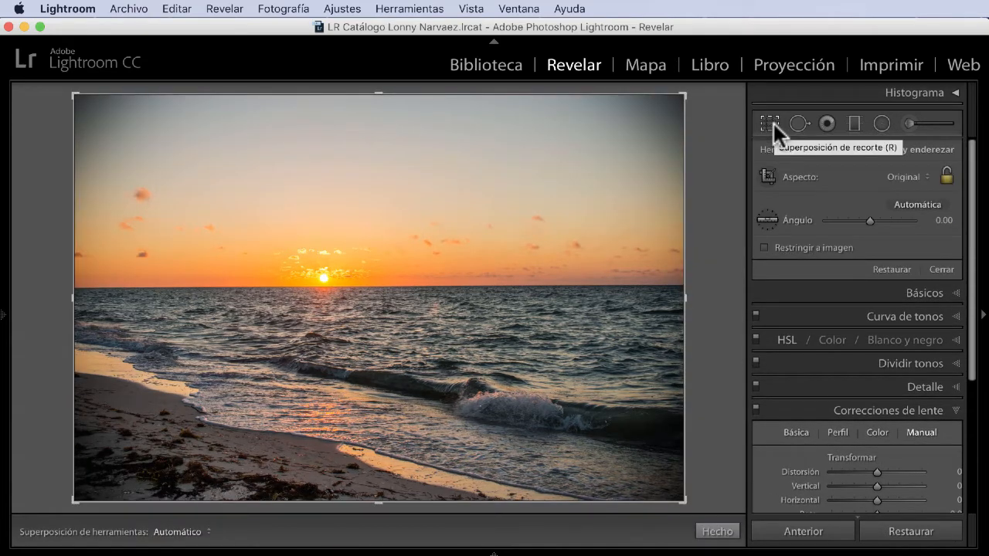
click(919, 174)
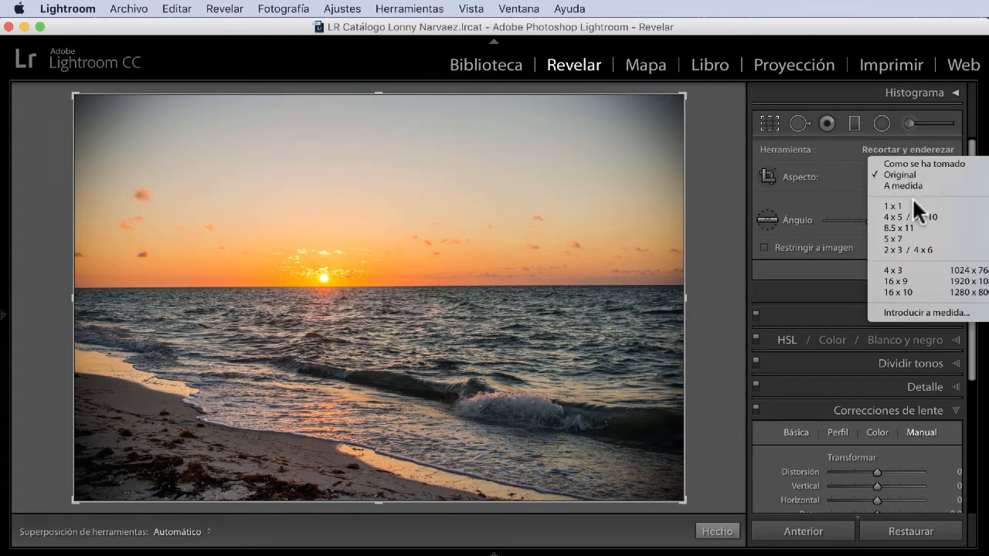
click(912, 205)
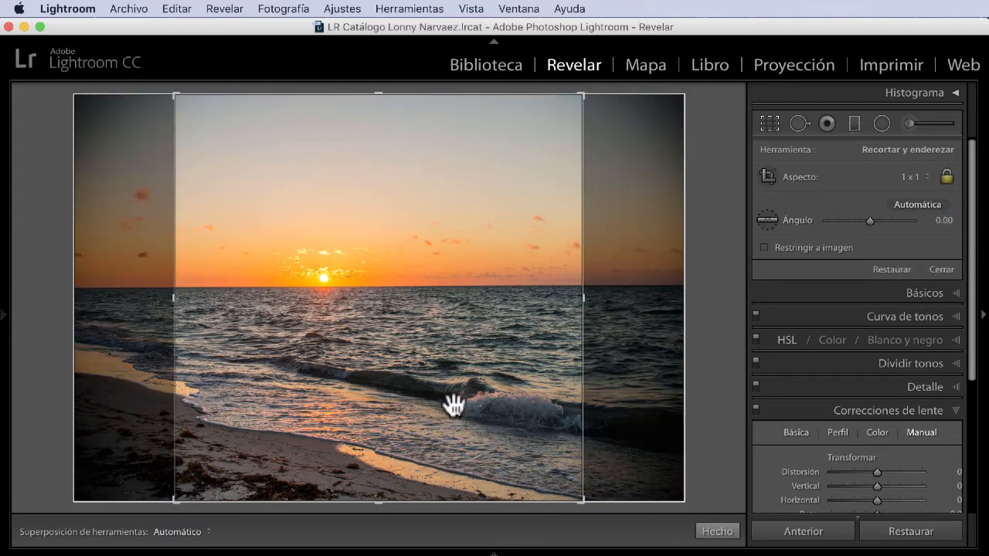
drag(457, 404, 551, 404)
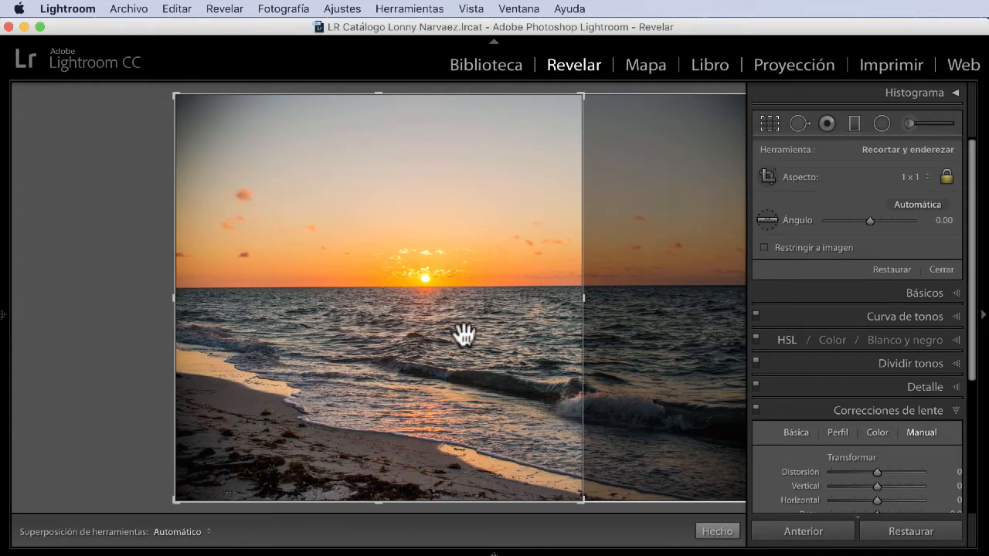
key(Return)
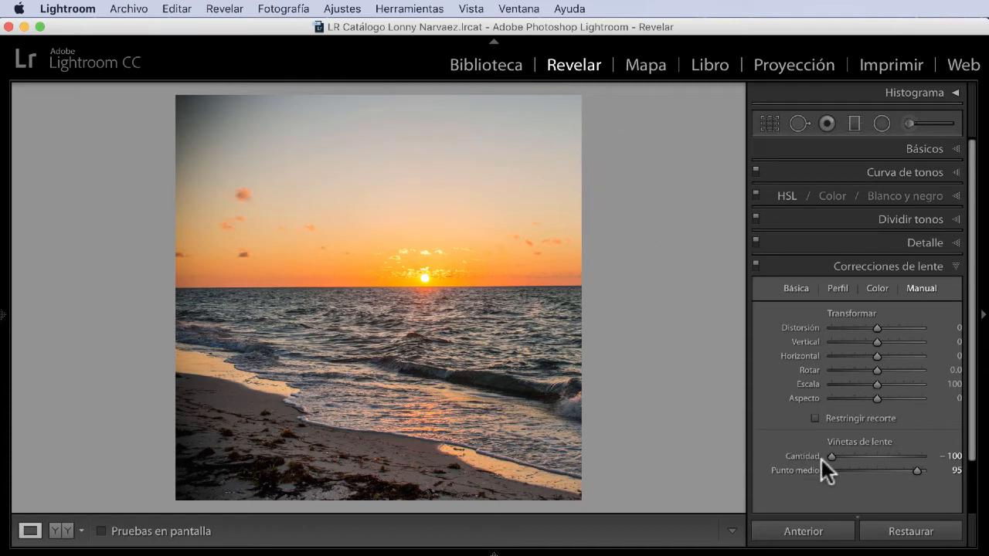
Step: Try lens vignetting amounts of +100 and −100 on the square crop, and set the midpoint to 81
drag(831, 456, 930, 460)
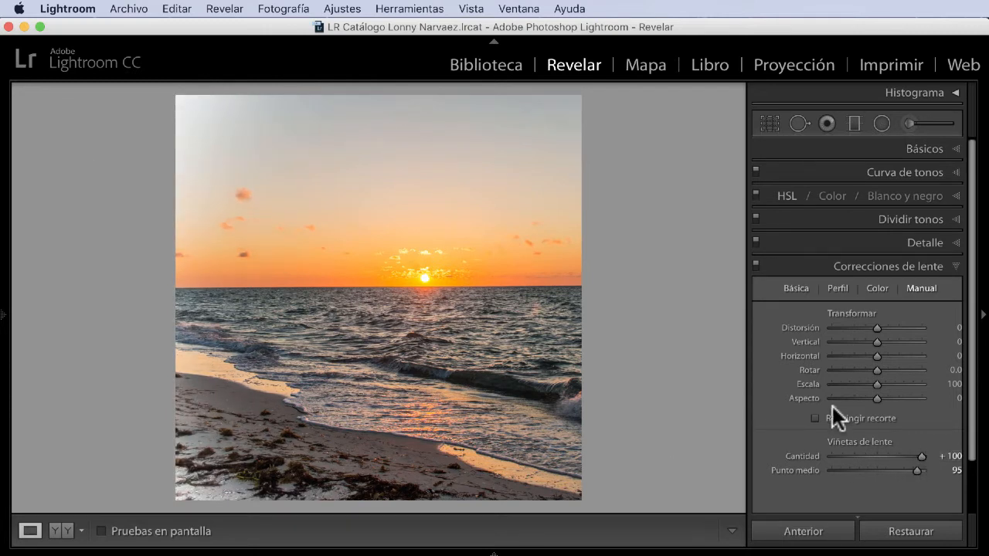
drag(921, 456, 821, 459)
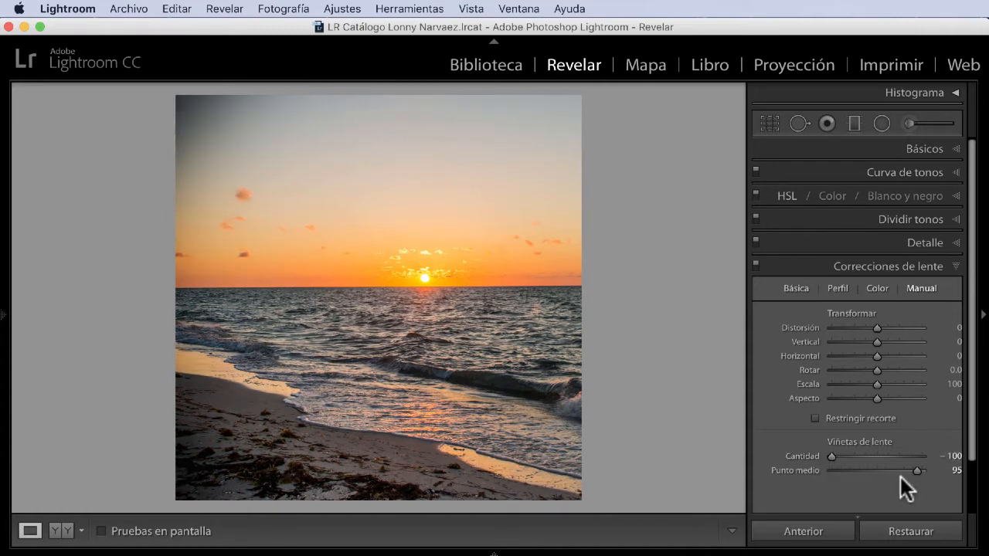
drag(900, 477, 843, 472)
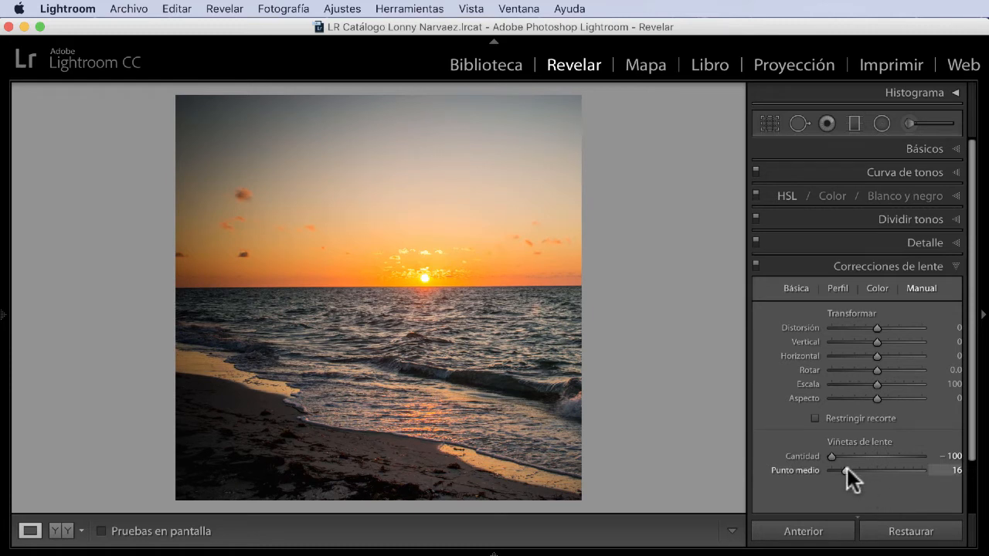
drag(846, 469, 906, 471)
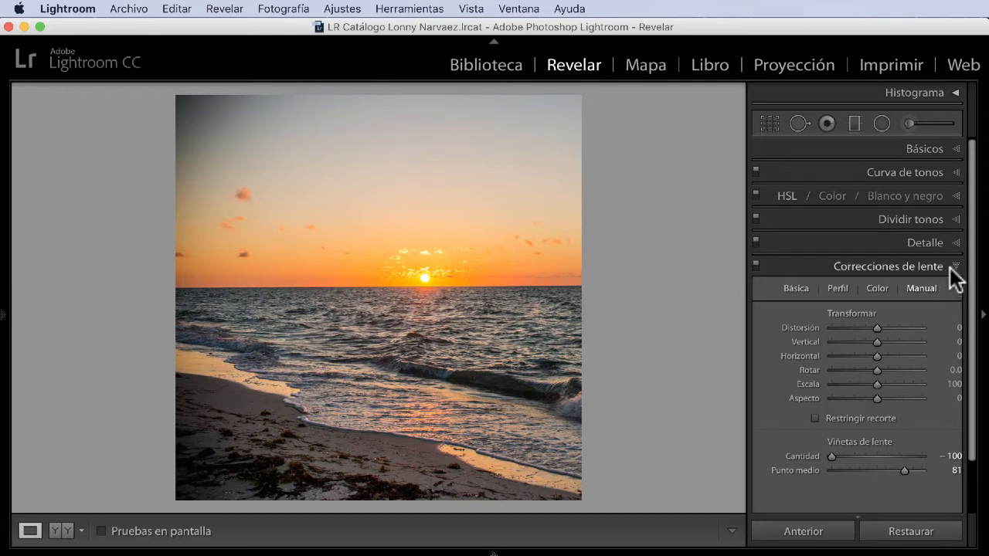
Step: Reset the manual lens vignetting amount to 0 and close the lens corrections
scroll(850, 451, down, 1)
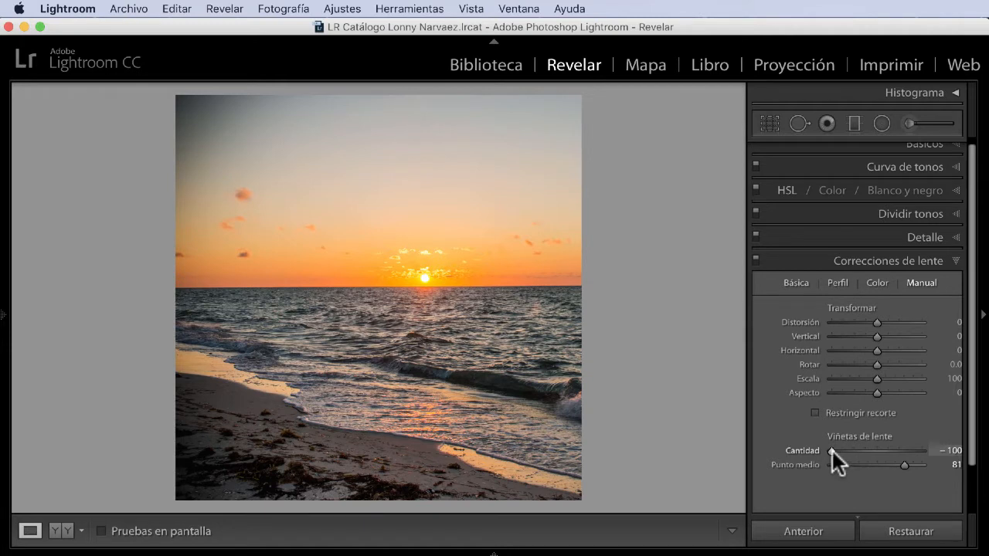
double_click(831, 450)
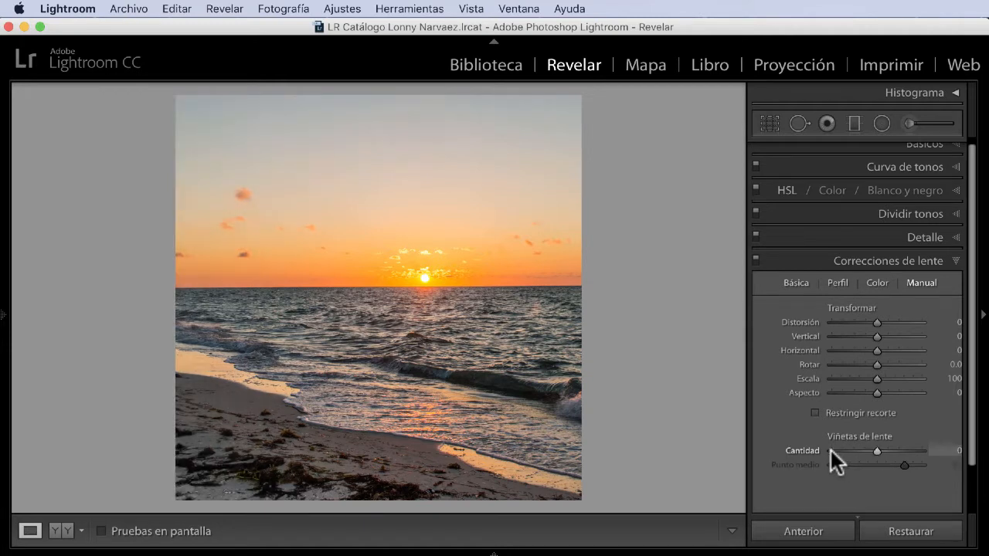
click(950, 260)
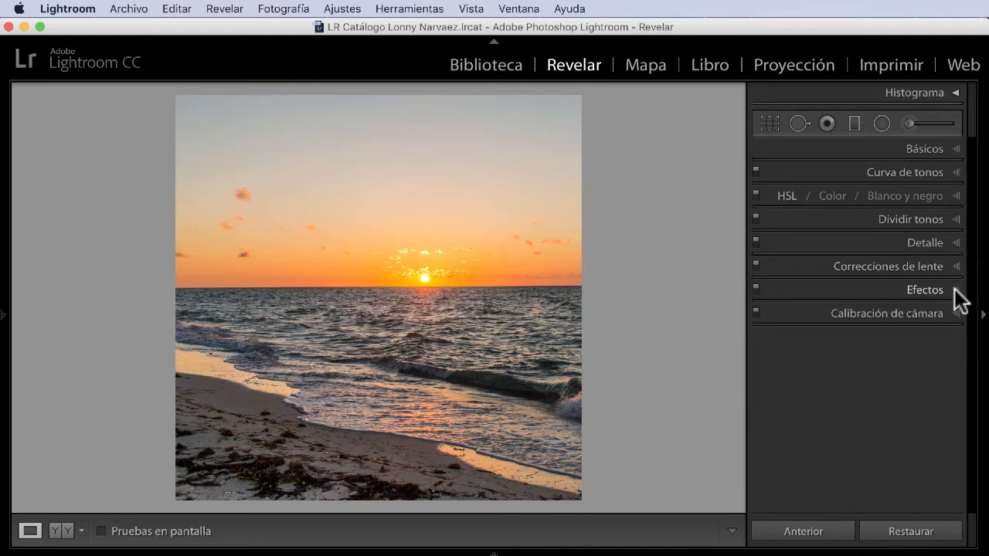
Step: Set the post-crop vignette to amount −43 and midpoint 59, trying a feather of 90 before setting it to 0
click(955, 289)
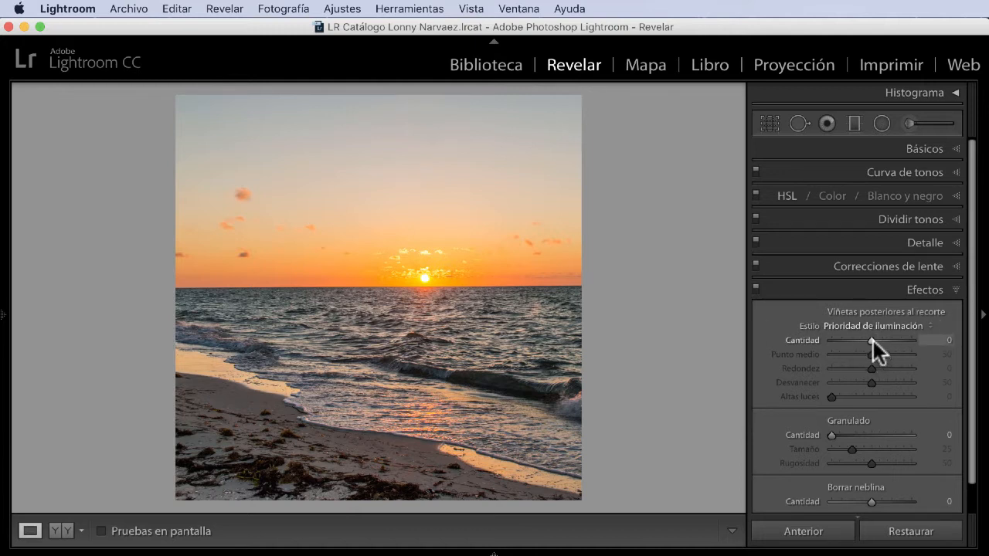
drag(873, 341, 877, 361)
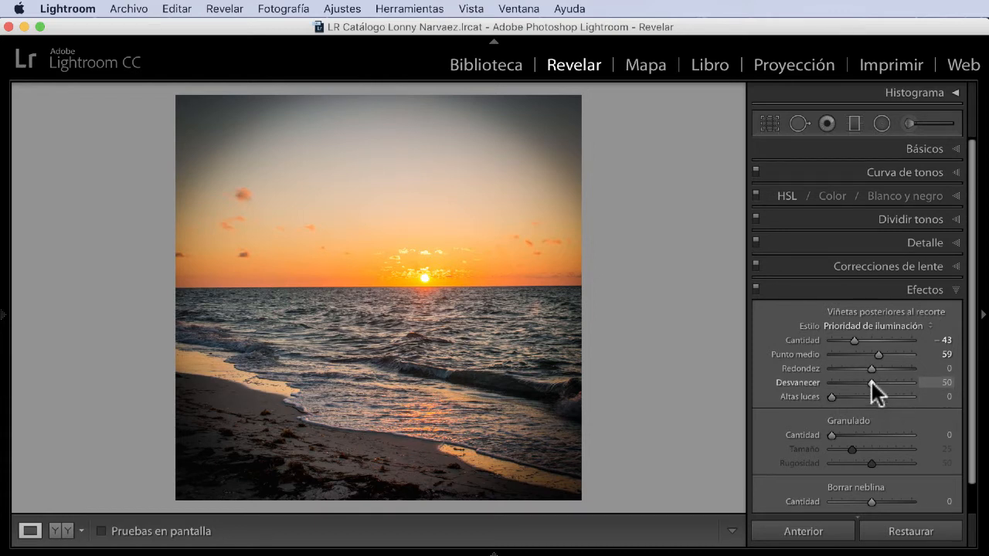
drag(871, 382, 821, 382)
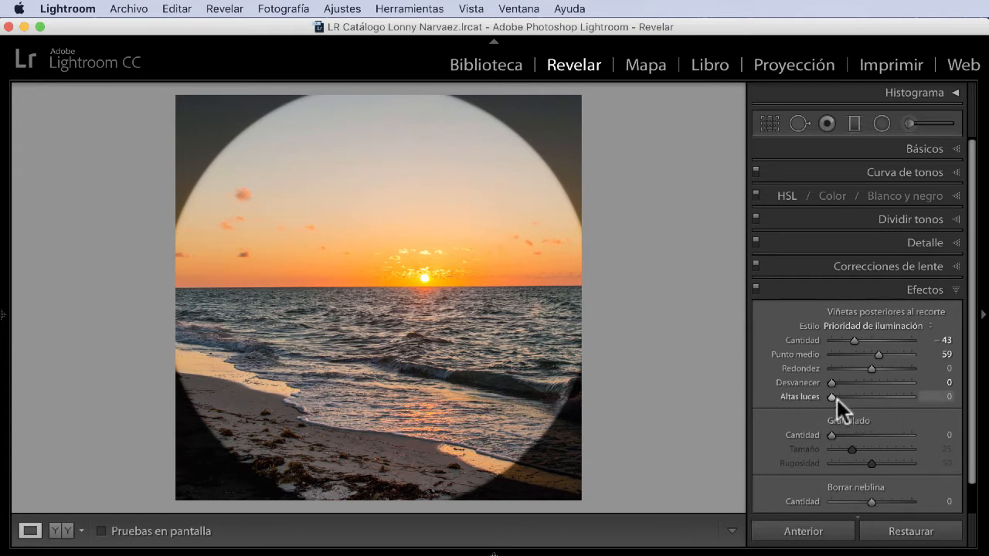
drag(830, 382, 903, 391)
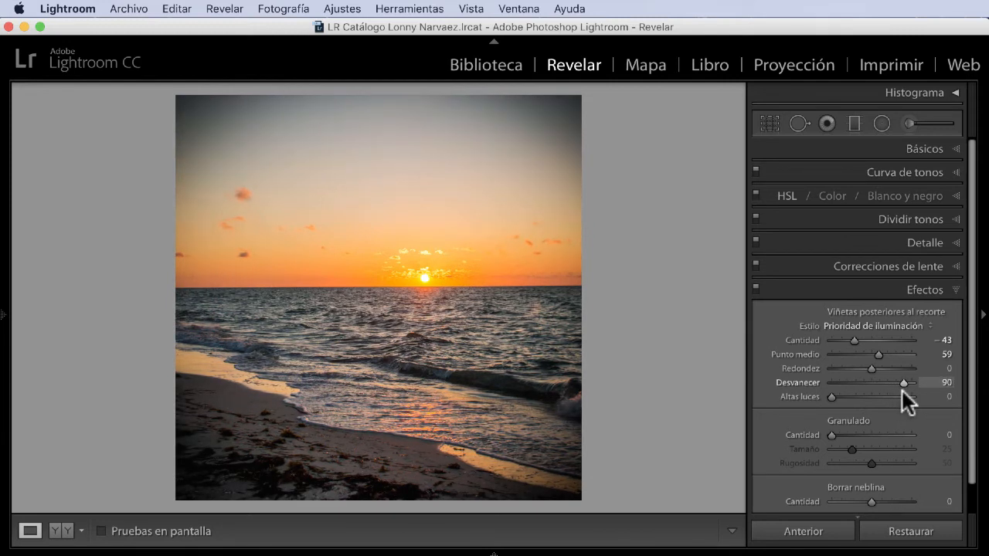
drag(903, 391, 825, 389)
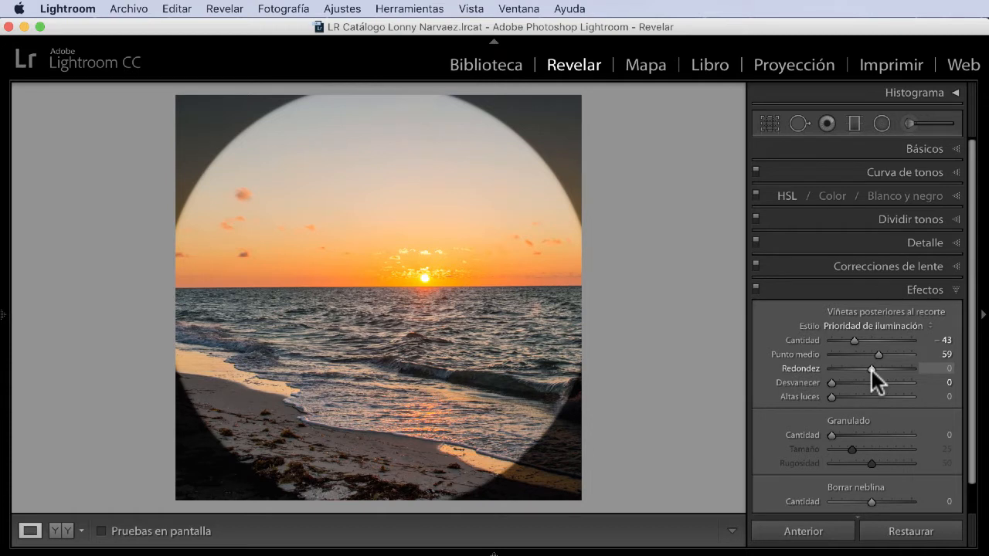
Step: Shape the post-crop vignette as a soft rounded frame with midpoint 10, roundness −81 and feather 100
drag(872, 370, 821, 356)
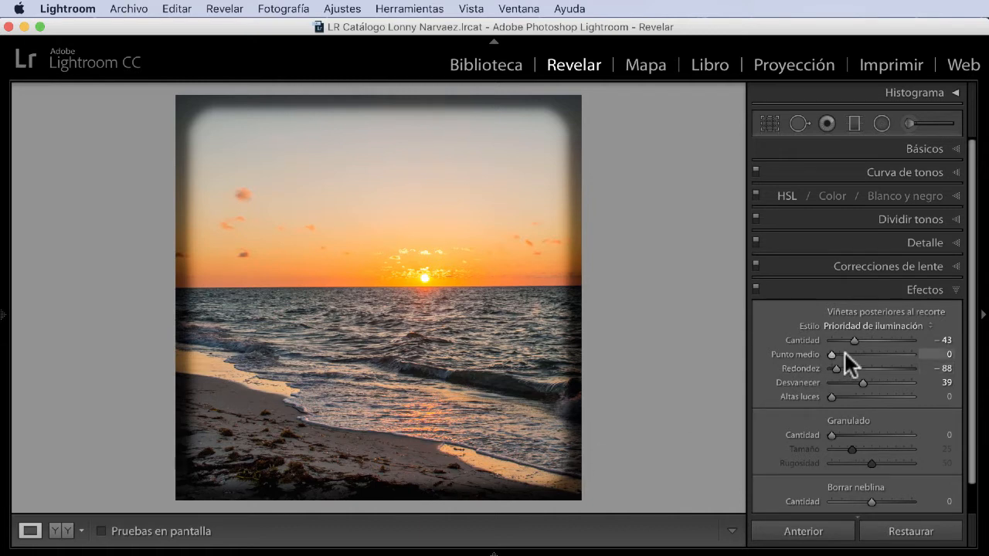
drag(838, 354, 868, 380)
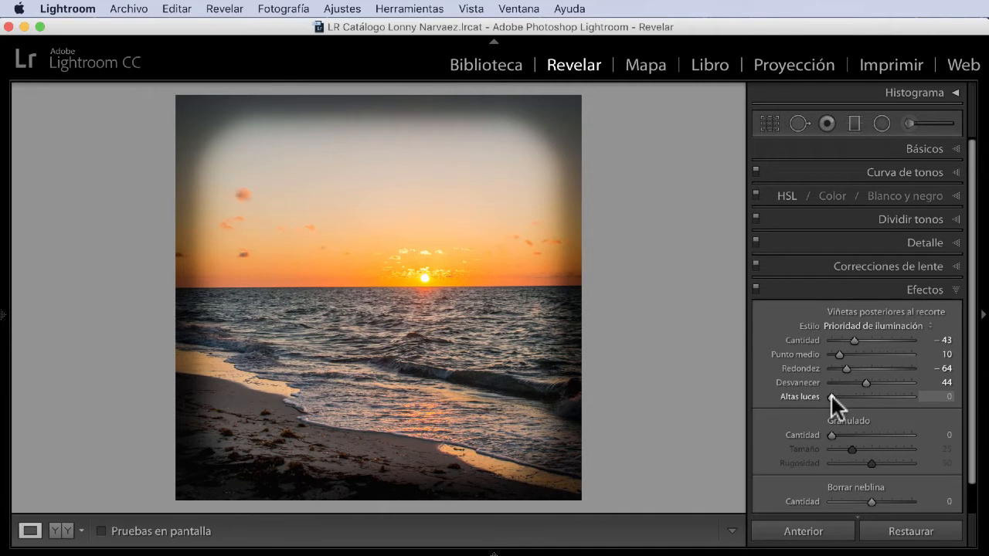
drag(831, 396, 867, 401)
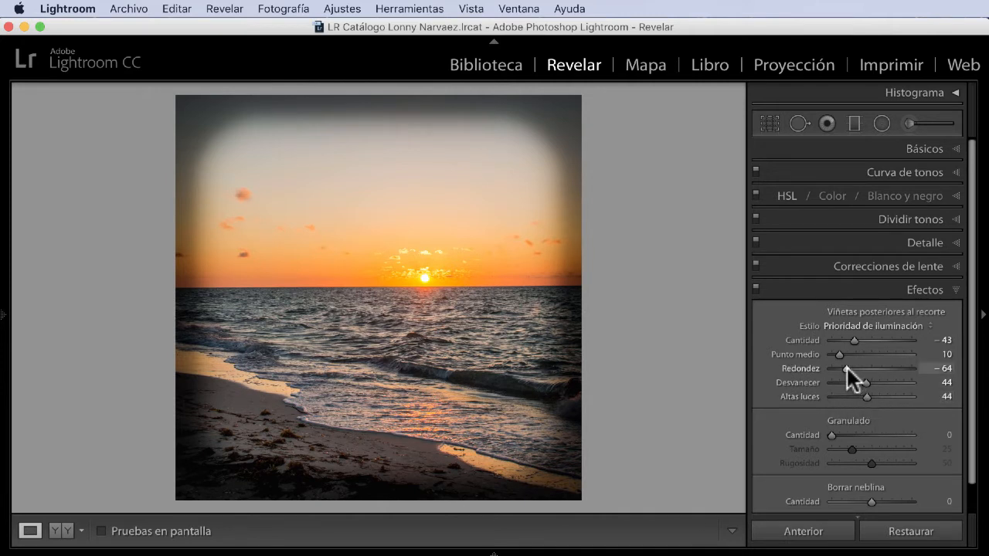
mouse_move(847, 368)
mouse_down()
mouse_move(884, 368)
mouse_move(893, 395)
mouse_move(851, 400)
mouse_move(914, 399)
mouse_move(833, 391)
mouse_move(918, 393)
mouse_move(759, 391)
mouse_move(867, 393)
mouse_move(862, 369)
mouse_move(822, 367)
mouse_move(837, 368)
mouse_up()
mouse_move(918, 393)
mouse_down()
mouse_move(853, 398)
mouse_move(887, 381)
mouse_move(932, 381)
mouse_up()
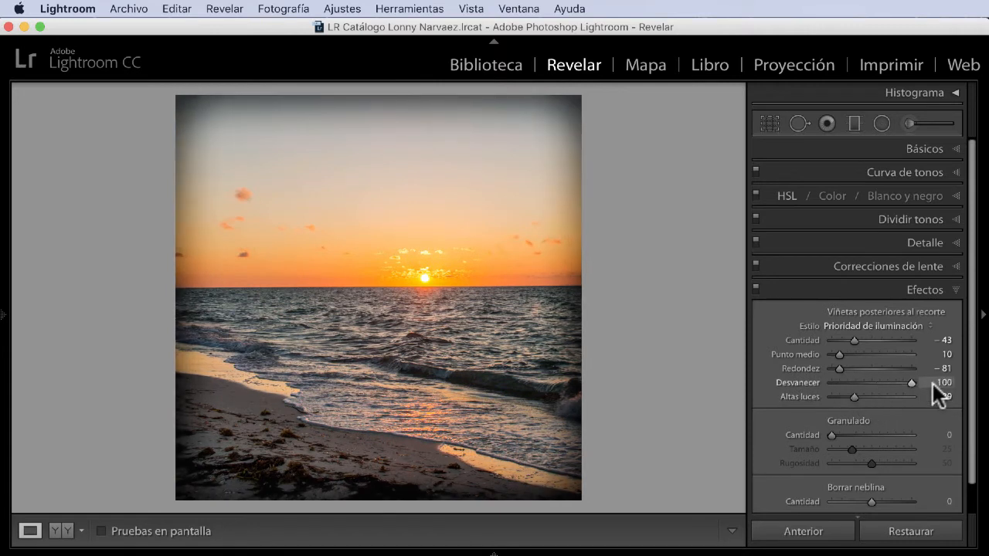
Step: Turn the post-crop vignette into a hard circle with amount −67, midpoint 0, roundness +20, feather 0 and highlights 83
drag(853, 396, 774, 349)
mouse_move(847, 336)
mouse_down()
mouse_move(856, 336)
mouse_move(844, 337)
mouse_up()
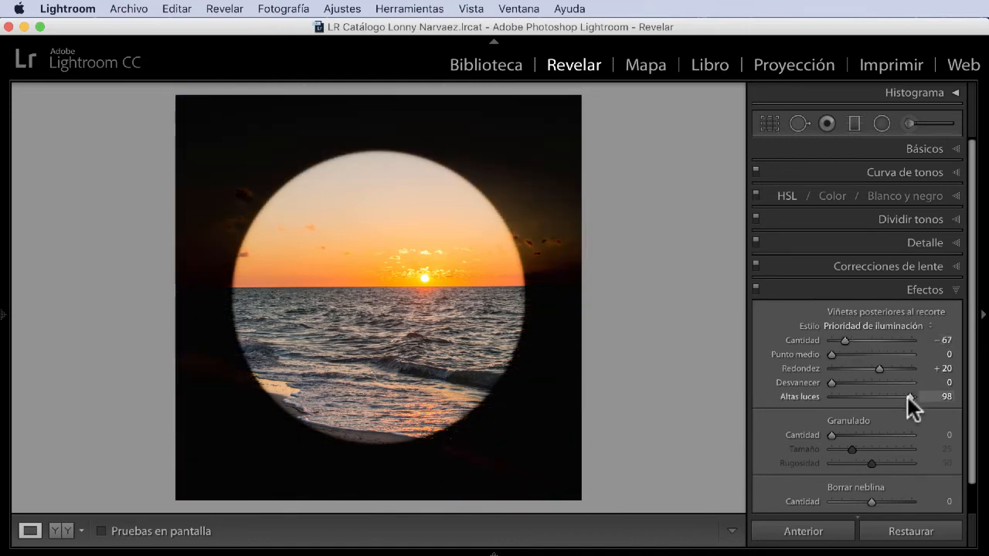
mouse_move(915, 397)
mouse_down()
mouse_move(859, 400)
mouse_move(933, 402)
mouse_move(769, 394)
mouse_move(906, 394)
mouse_move(897, 395)
mouse_up()
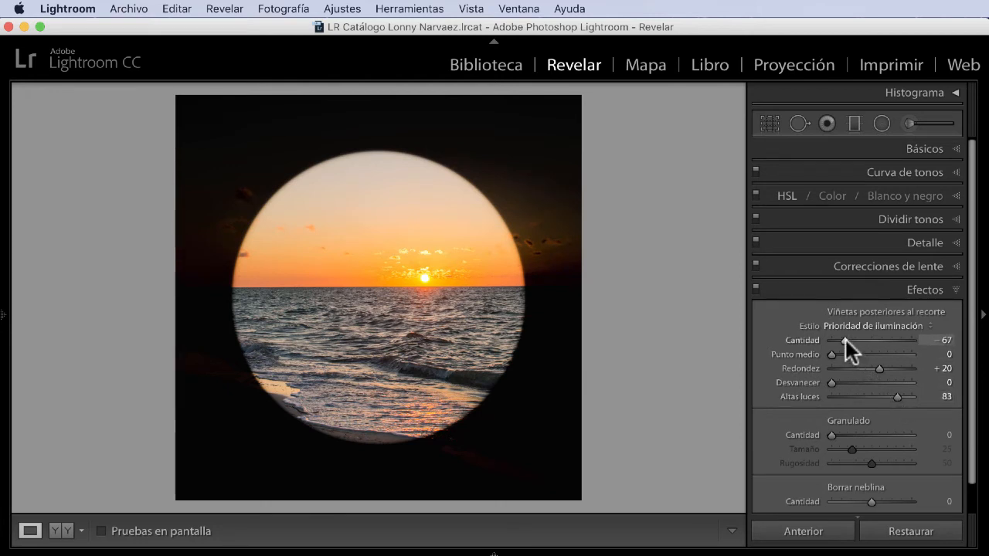
Step: Set the post-crop vignette to amount −45, midpoint 35, roundness −61, feather 72 and highlights 76, and try the grain amount
drag(846, 340, 893, 385)
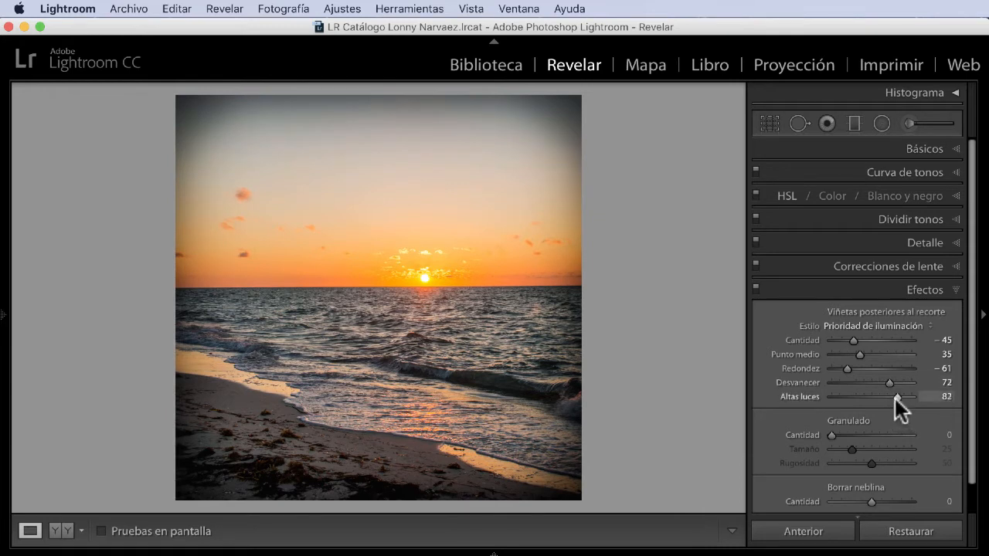
mouse_move(895, 398)
mouse_down()
mouse_move(859, 397)
mouse_move(928, 403)
mouse_move(863, 400)
mouse_move(923, 404)
mouse_move(893, 397)
mouse_up()
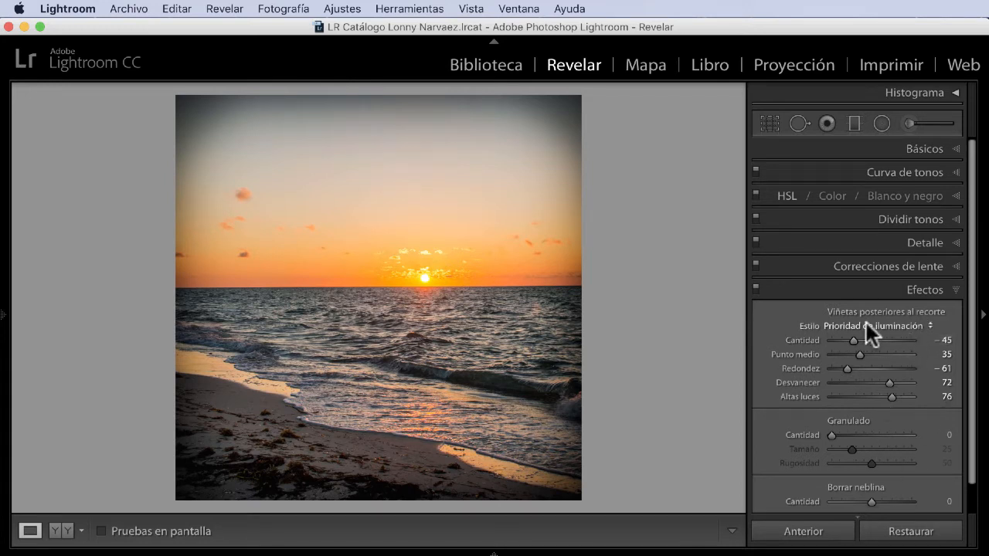
mouse_move(832, 436)
mouse_down()
mouse_move(858, 437)
mouse_move(816, 433)
mouse_up()
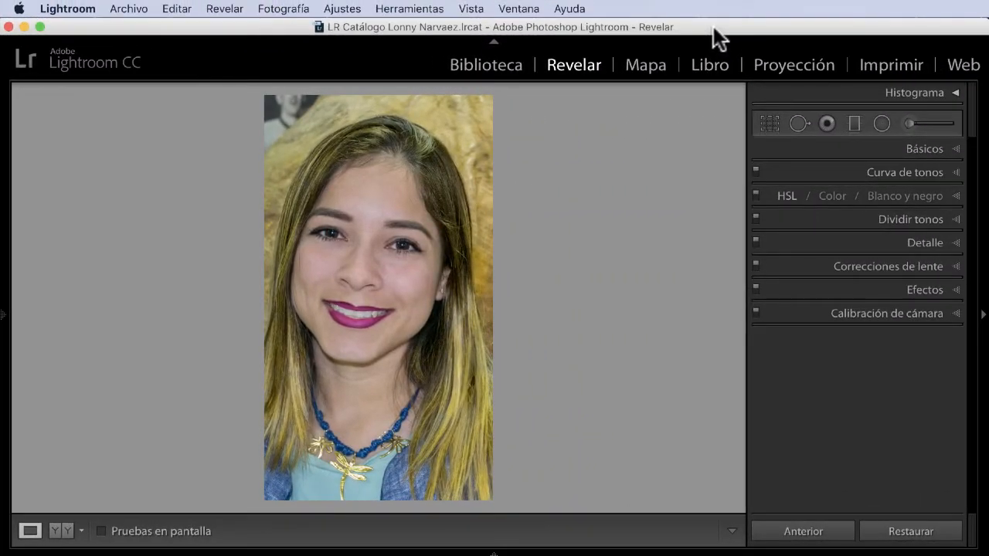
Step: Show the portrait's crop area against the full photo, leaving the crop as it is
click(771, 124)
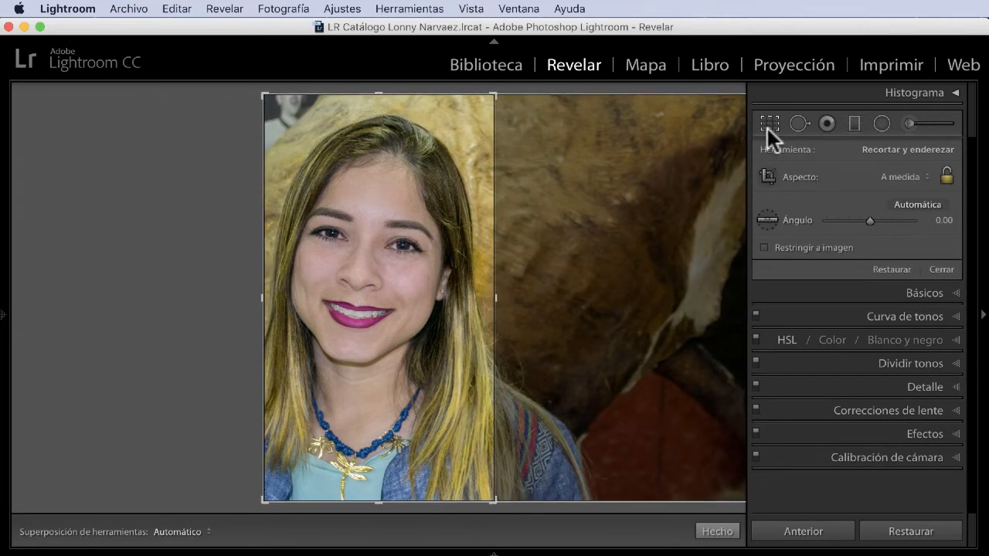
click(769, 125)
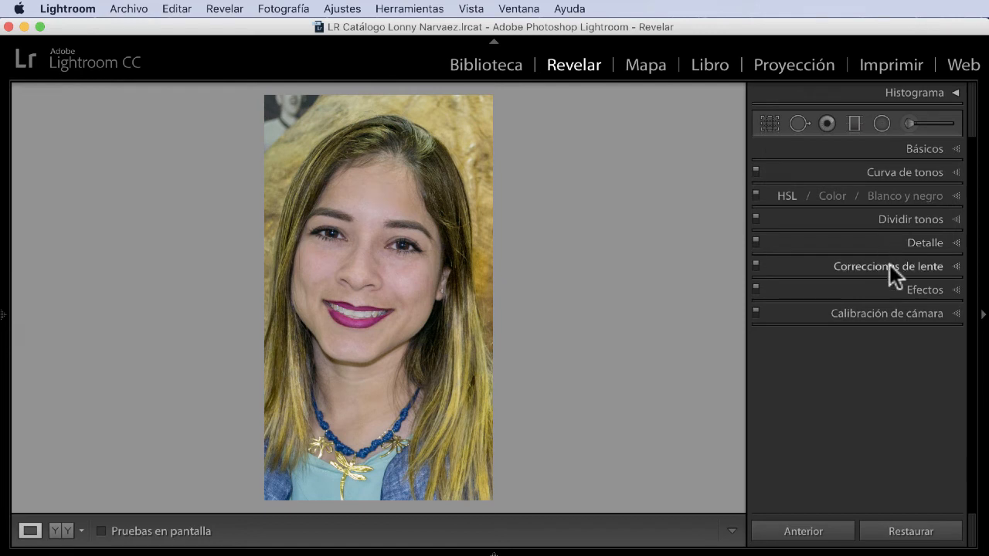
Step: Apply a light post-crop vignette to the portrait with amount +62, midpoint 62 and roundness −1, and compare it with the original
click(955, 290)
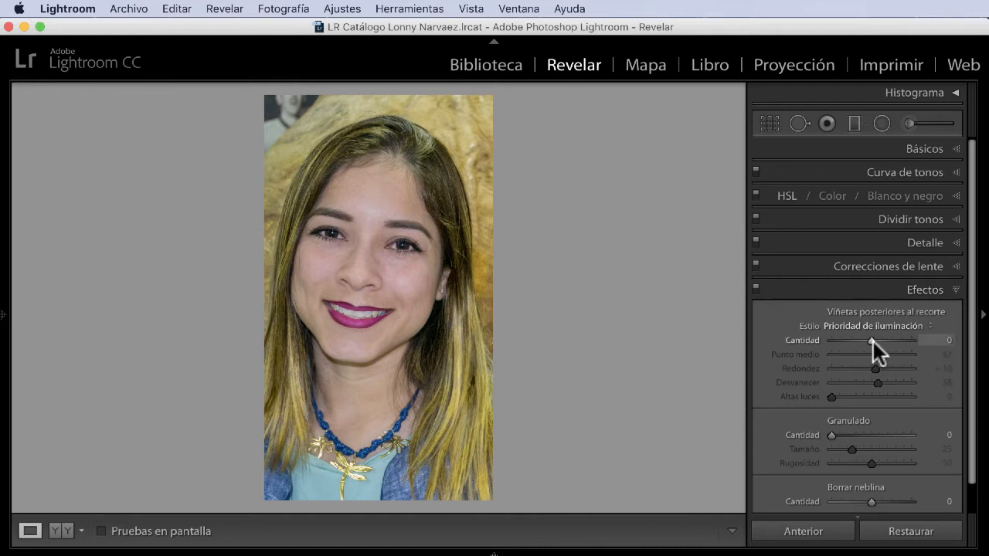
drag(871, 340, 896, 345)
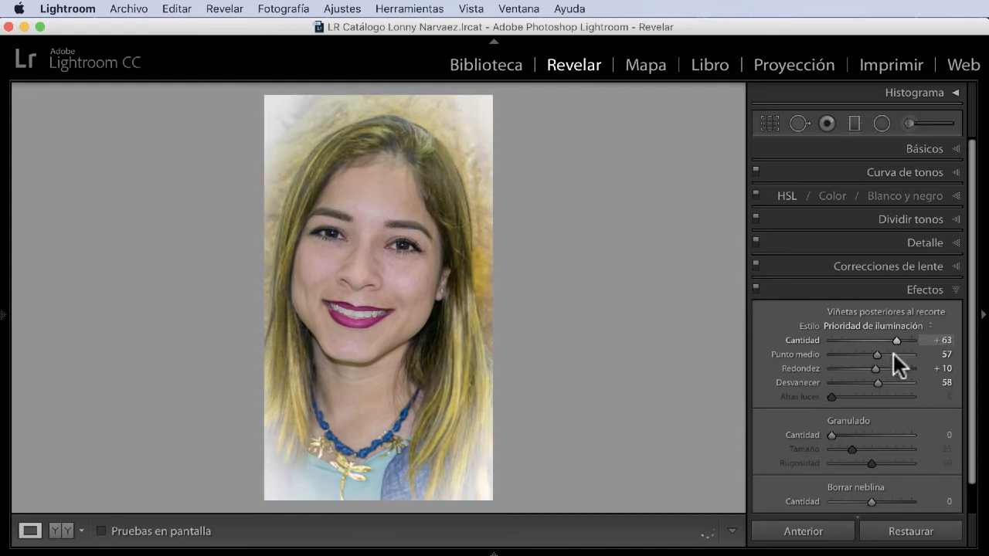
mouse_move(875, 354)
mouse_down()
mouse_move(828, 351)
mouse_move(889, 357)
mouse_up()
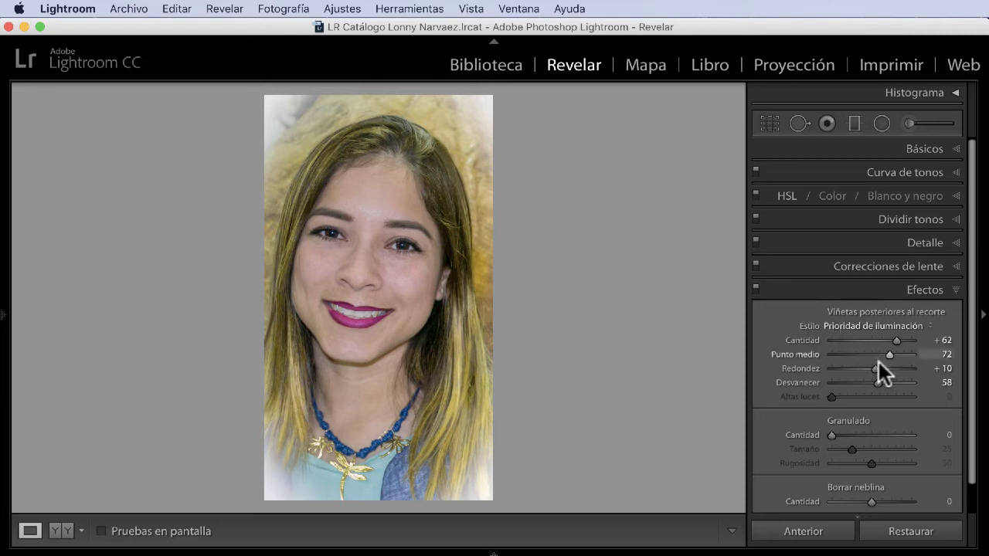
drag(867, 368, 844, 368)
drag(860, 368, 878, 354)
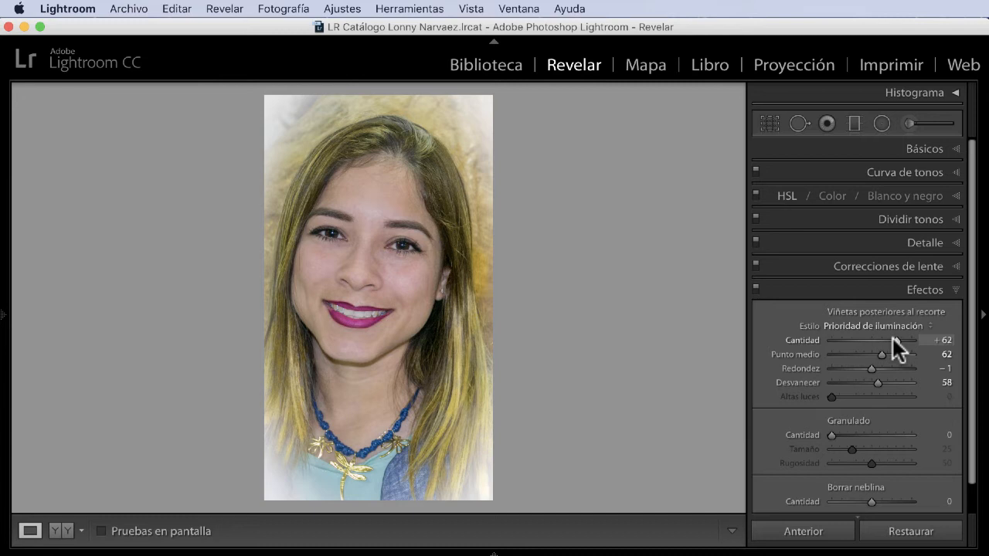
key(shift)
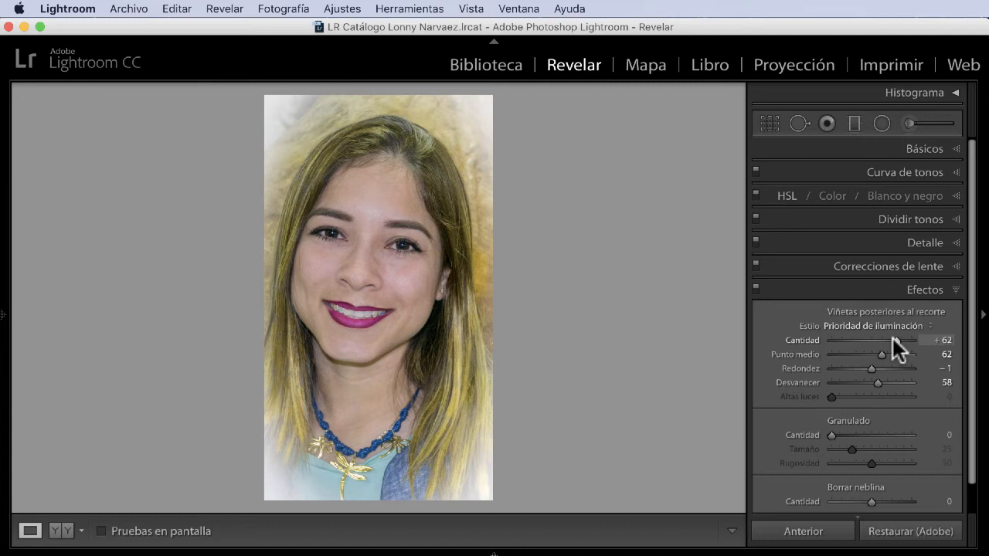
key(backslash)
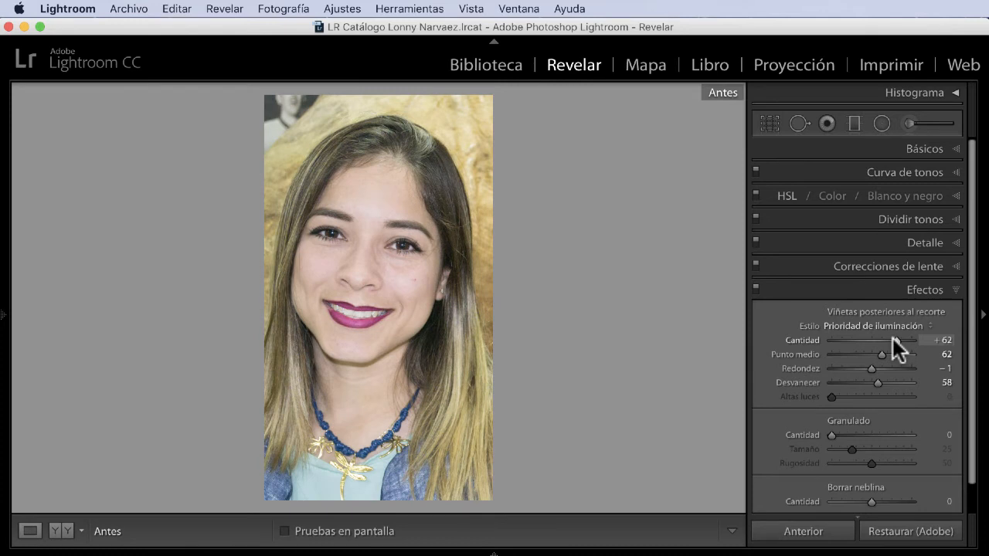
key(backslash)
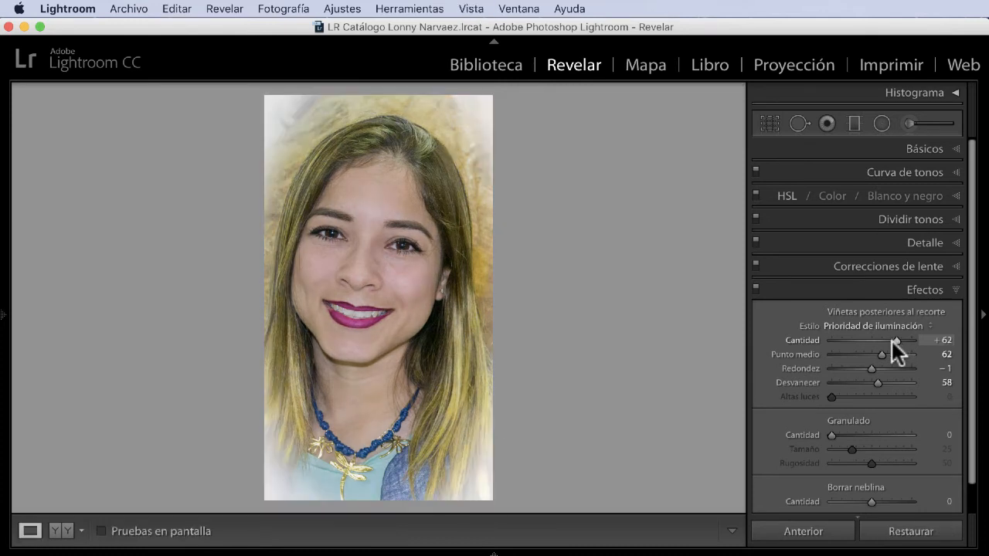
Step: Set the portrait's exposure to +0.25 and contrast to +33 in the basic adjustments
click(949, 151)
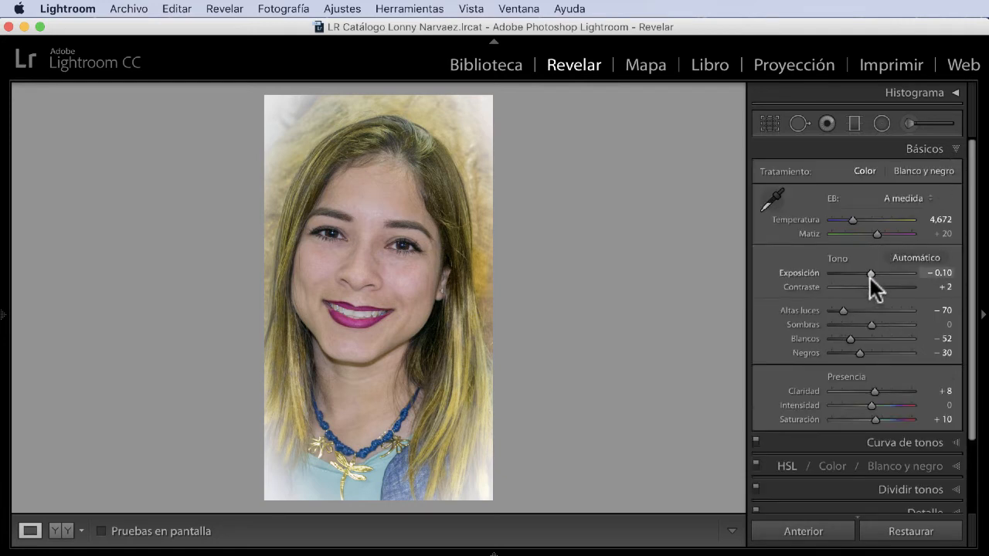
drag(871, 274, 884, 284)
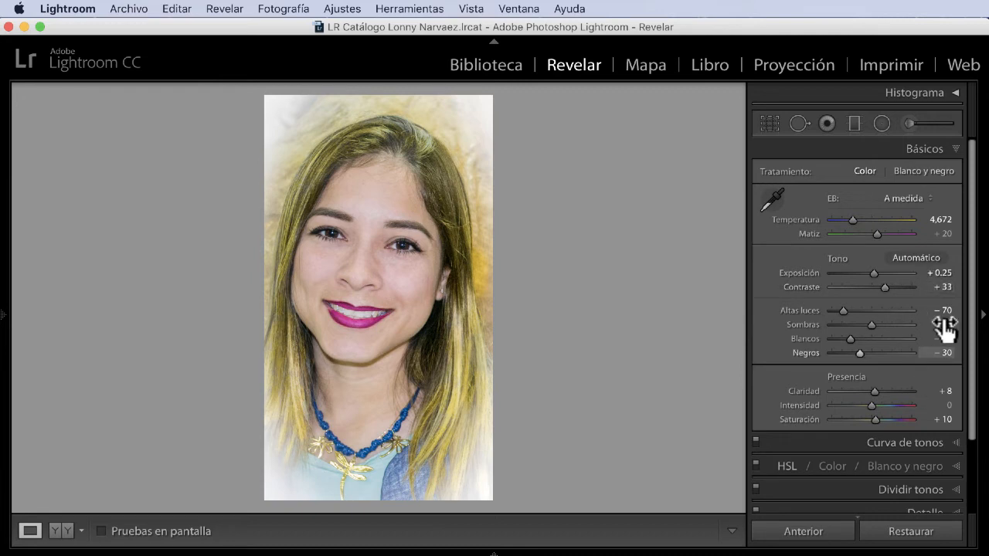
click(953, 149)
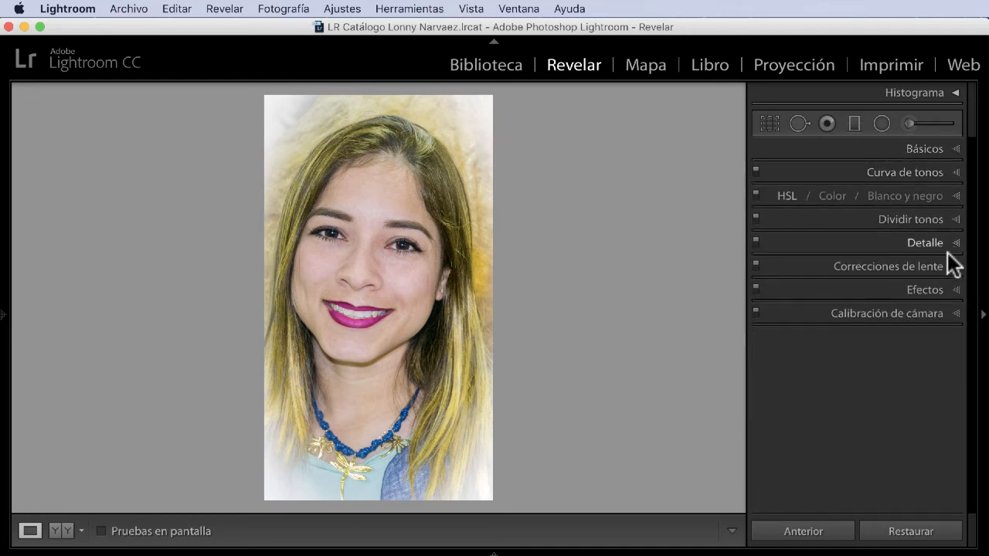
Step: Make the post-crop vignette dark with amount −48 and highlights 42, and compare the portrait with its original version
click(959, 292)
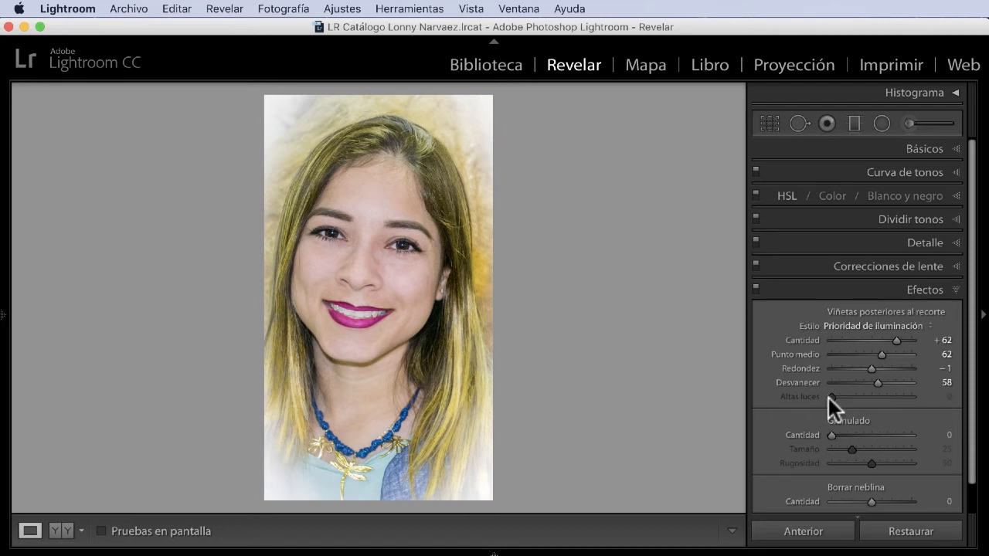
click(890, 340)
drag(884, 340, 853, 339)
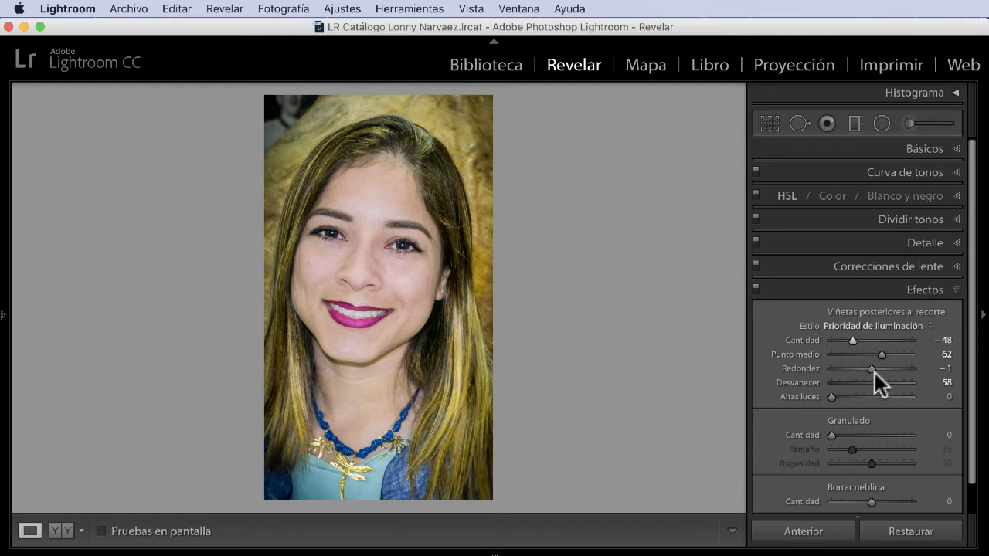
drag(829, 398, 850, 397)
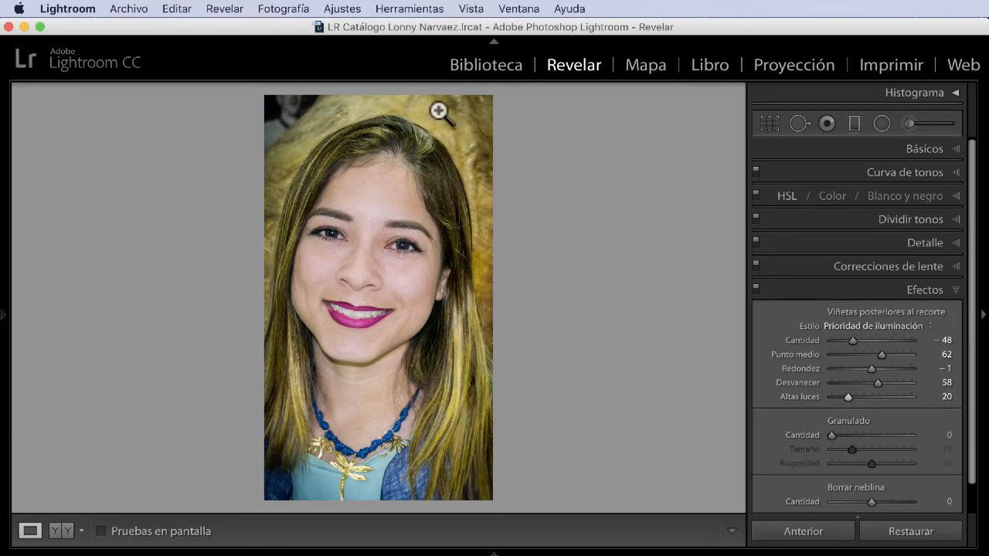
mouse_move(849, 396)
mouse_down()
mouse_move(934, 402)
mouse_move(784, 386)
mouse_move(866, 397)
mouse_up()
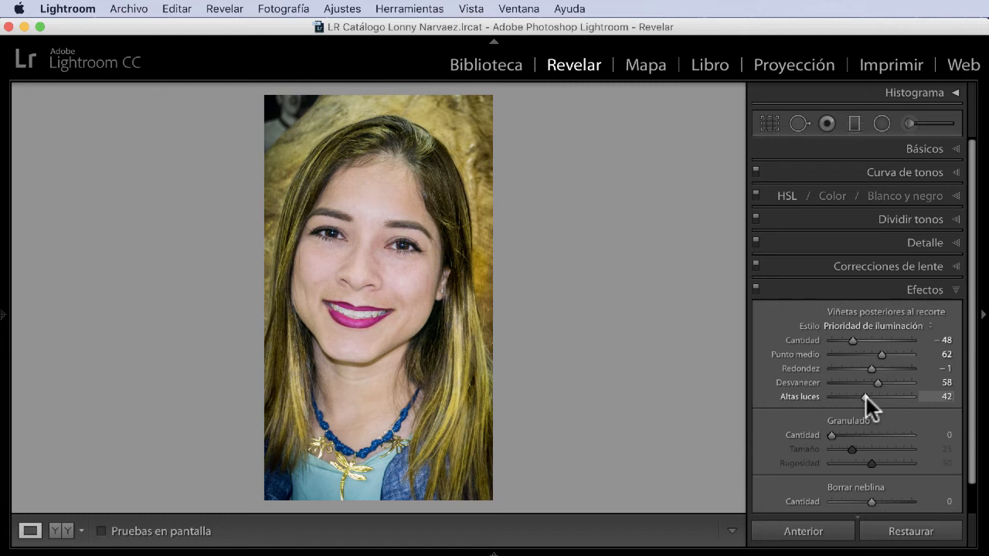
key(shift)
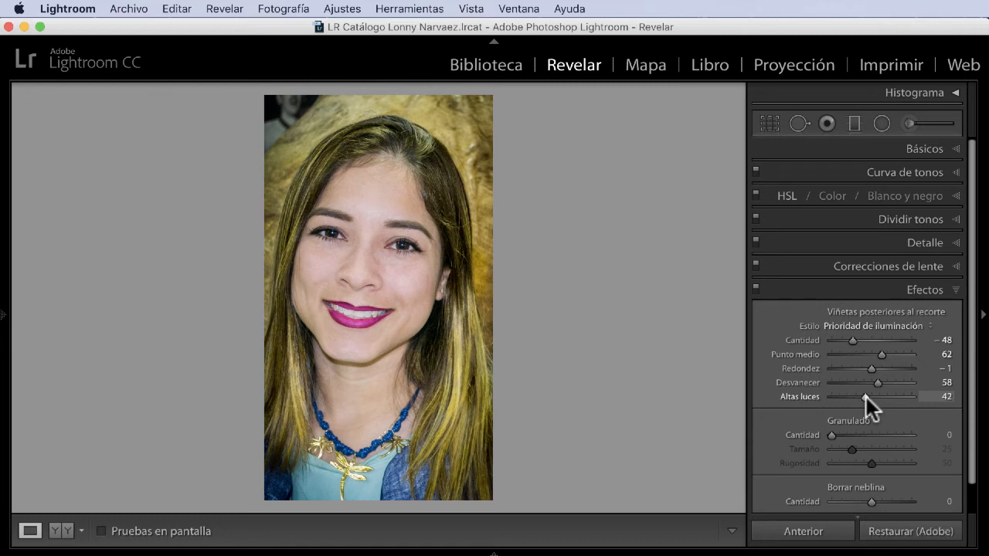
key(backslash)
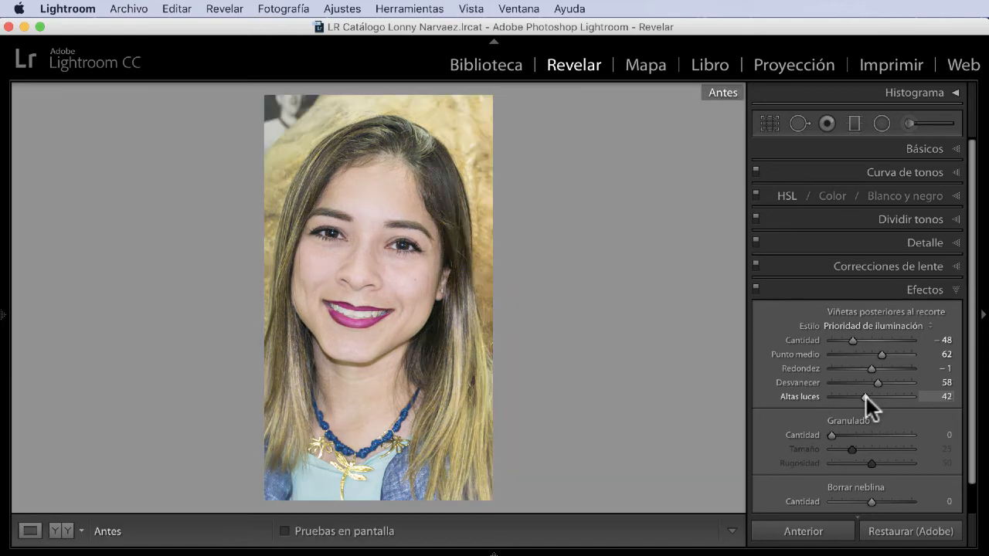
key(backslash)
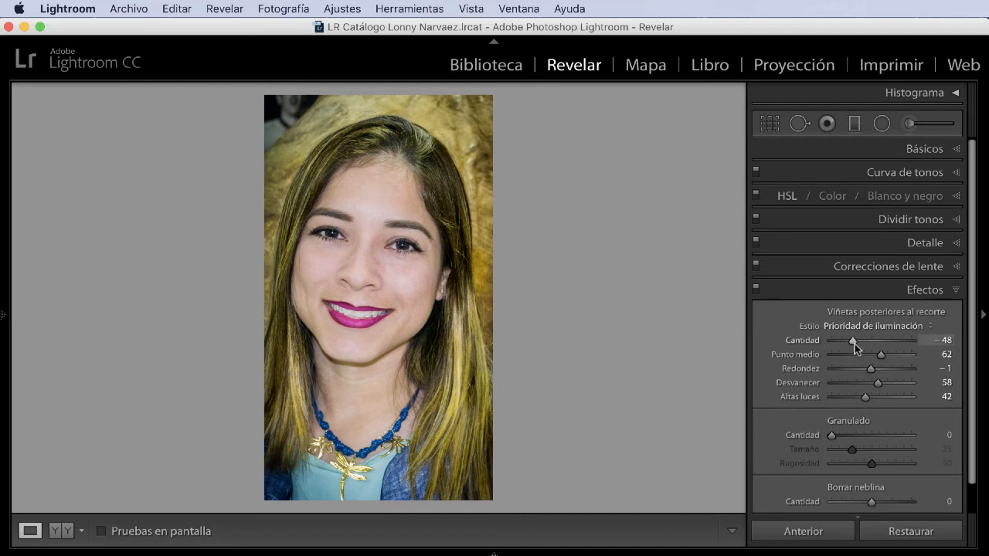
Step: Strengthen the dark post-crop vignette to amount −100, with roundness +47 and feather 35
drag(852, 339, 820, 345)
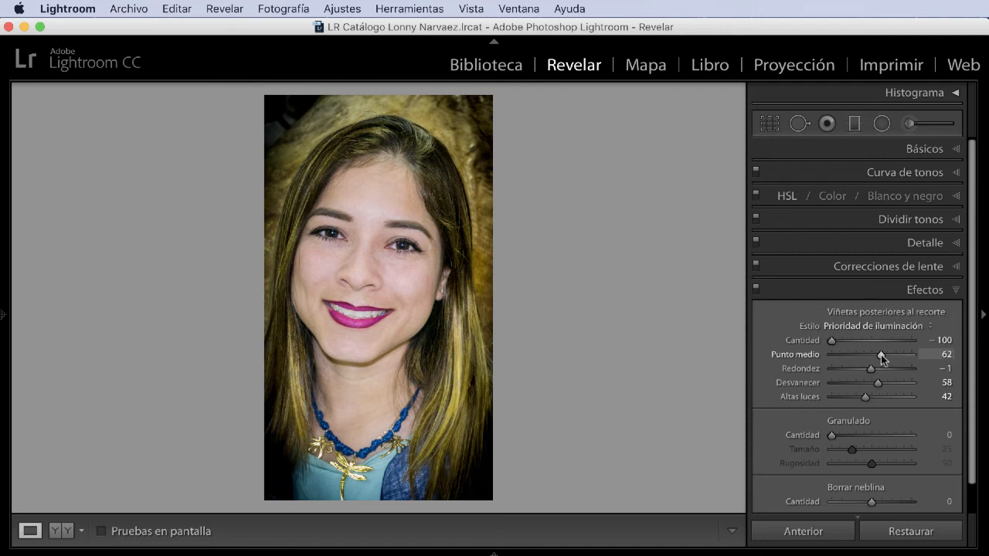
mouse_move(882, 355)
mouse_down()
mouse_move(871, 357)
mouse_move(880, 355)
mouse_up()
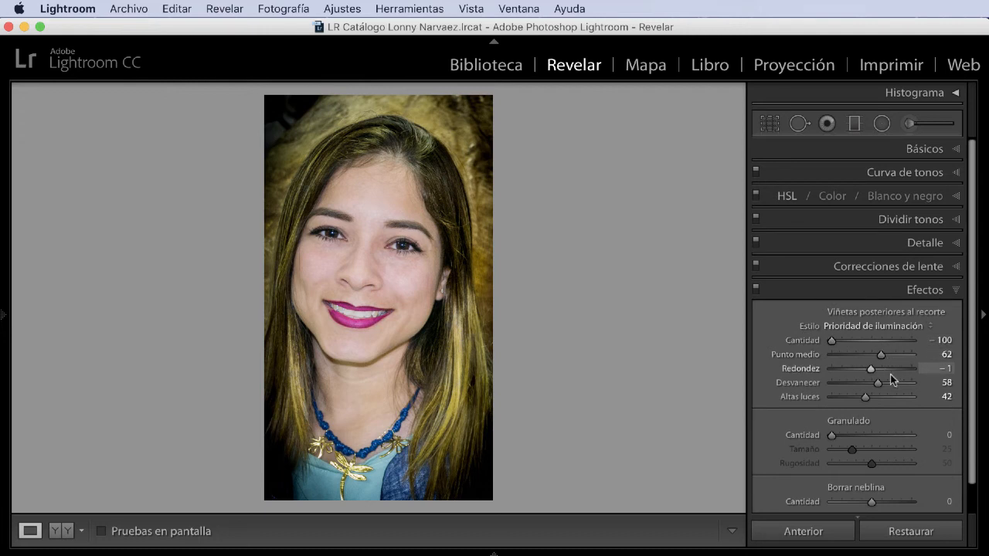
drag(871, 375, 900, 386)
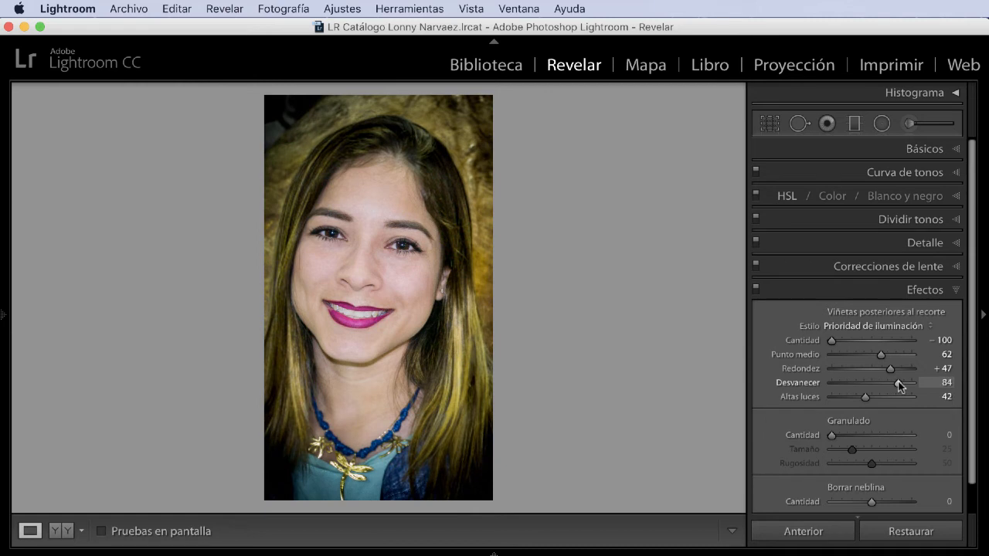
click(871, 384)
drag(871, 384, 859, 383)
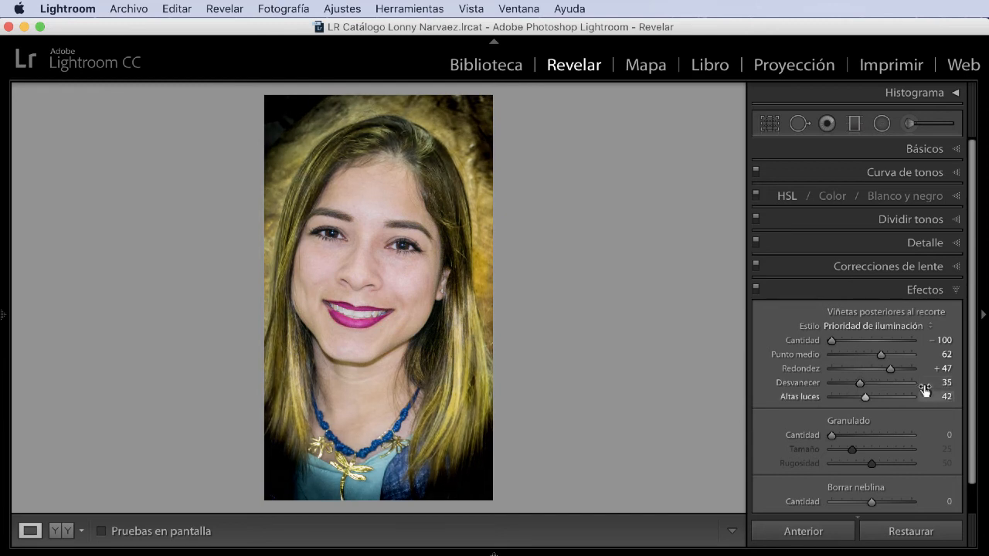
Step: Try vignette highlights at 96, set highlights to 29 and feather to 67, and compare the portrait with the original
drag(866, 396, 909, 396)
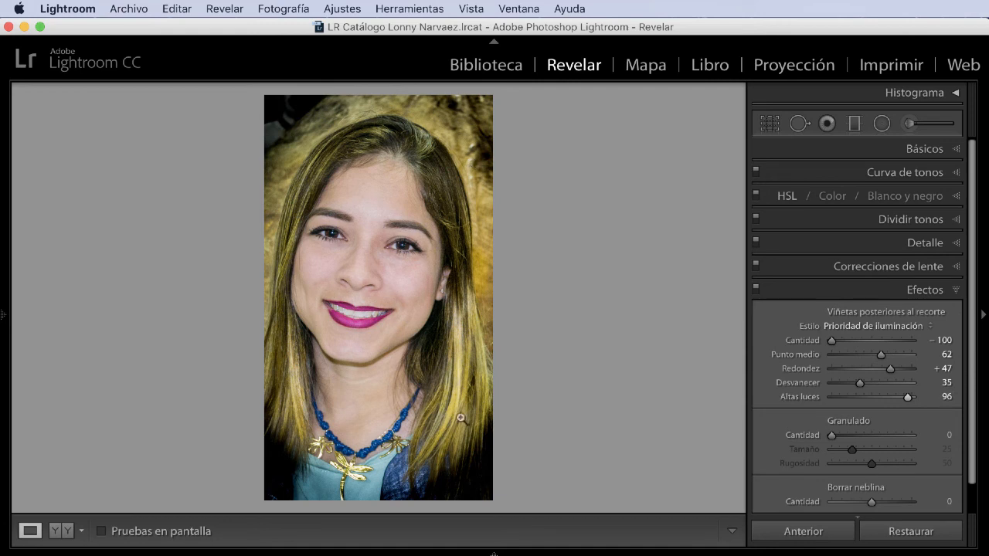
click(907, 398)
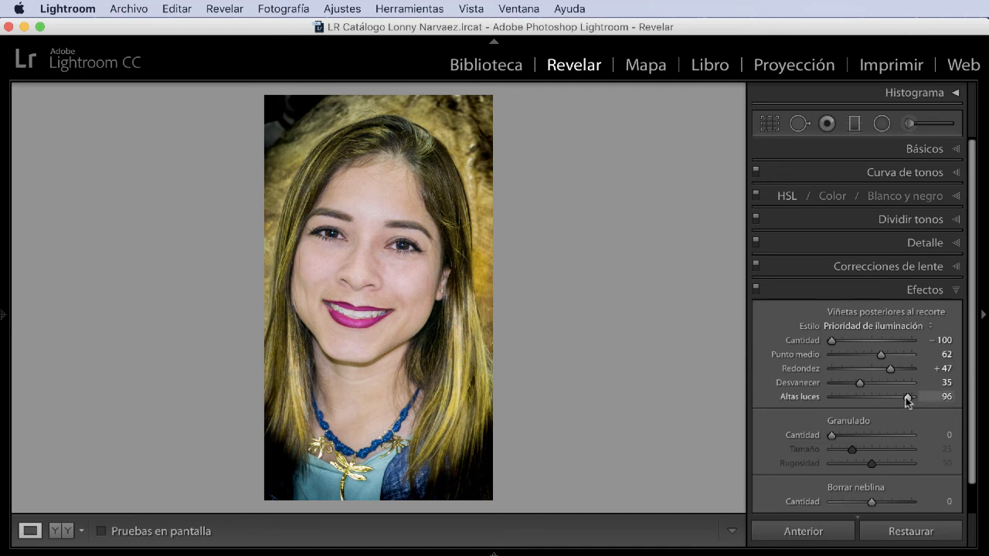
drag(885, 399, 866, 397)
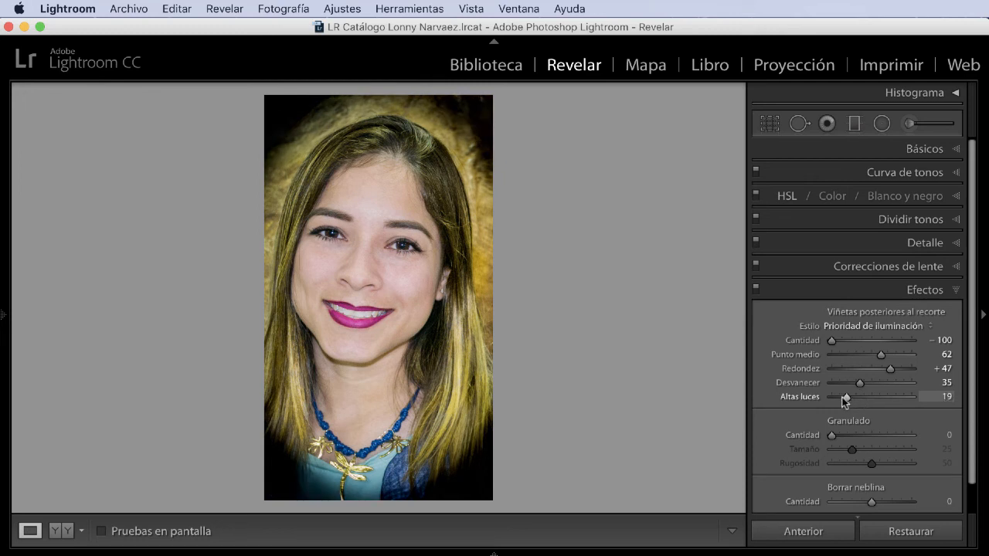
drag(845, 397, 886, 383)
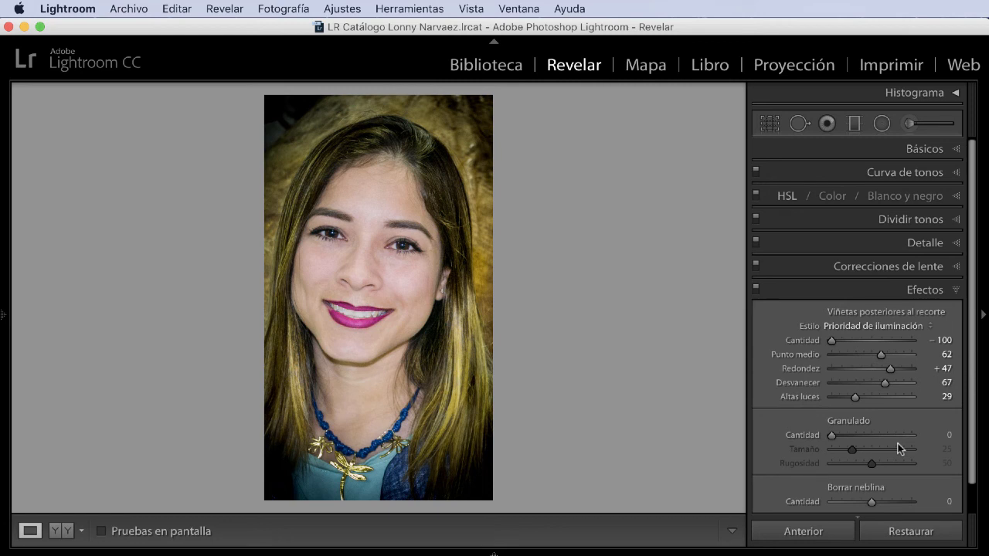
key(backslash)
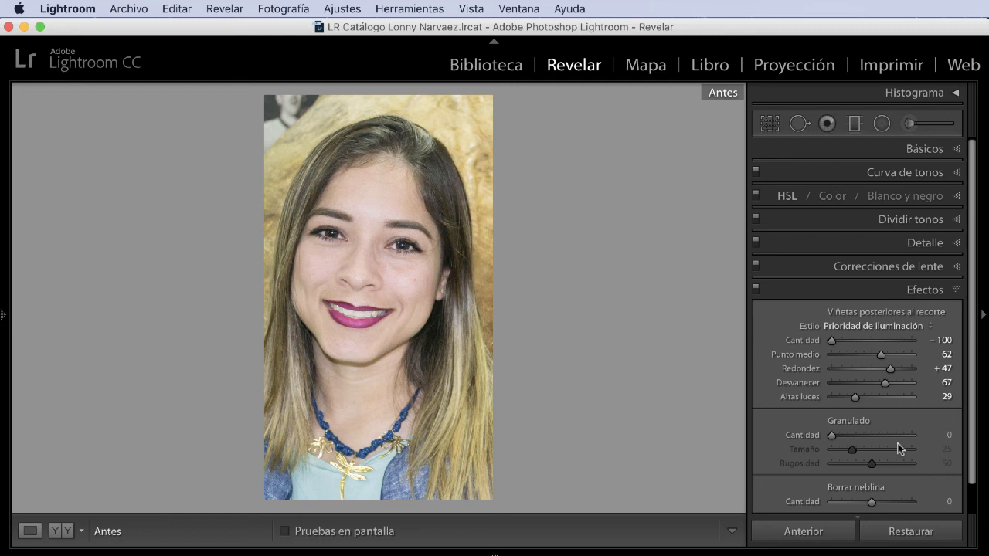
key(alt+backslash)
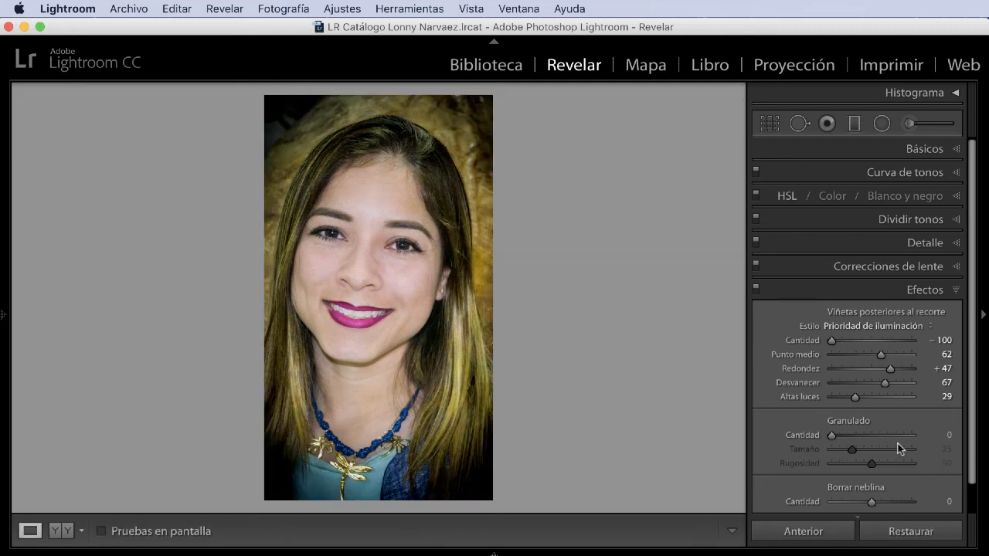